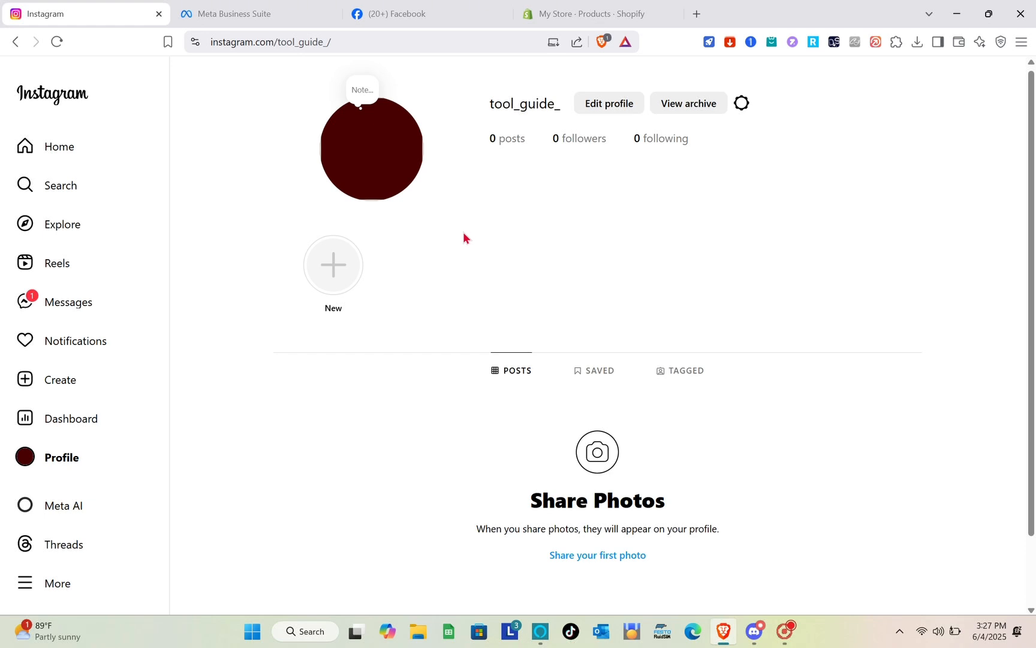
Look over the open Meta Business Suite, Facebook and Shopify products pages, plus Instagram's professional dashboard, and return to the Instagram profile
click(263, 8)
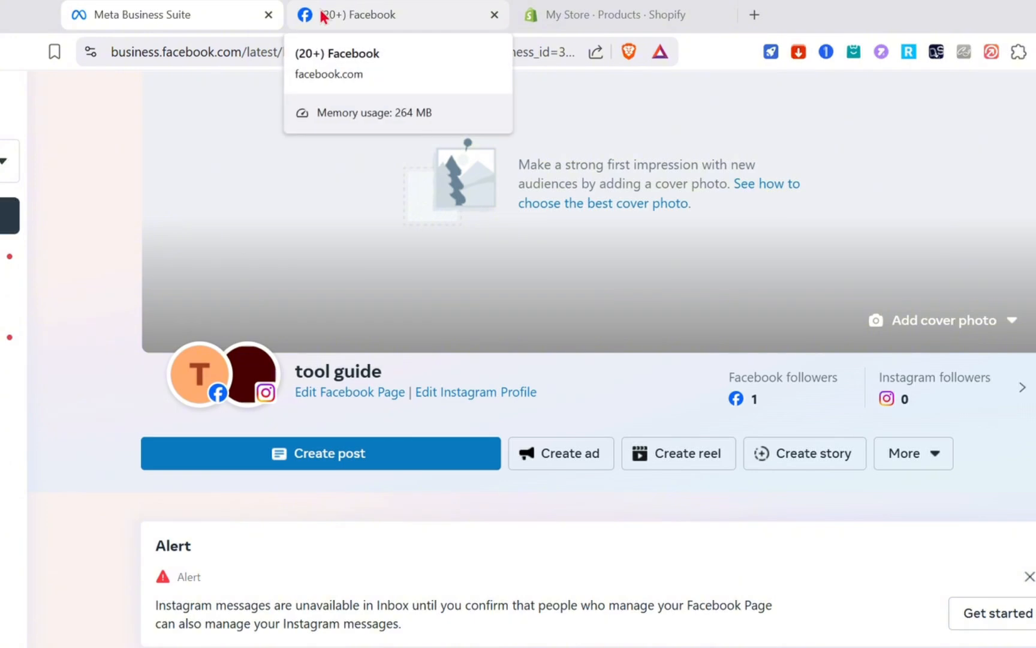
click(323, 16)
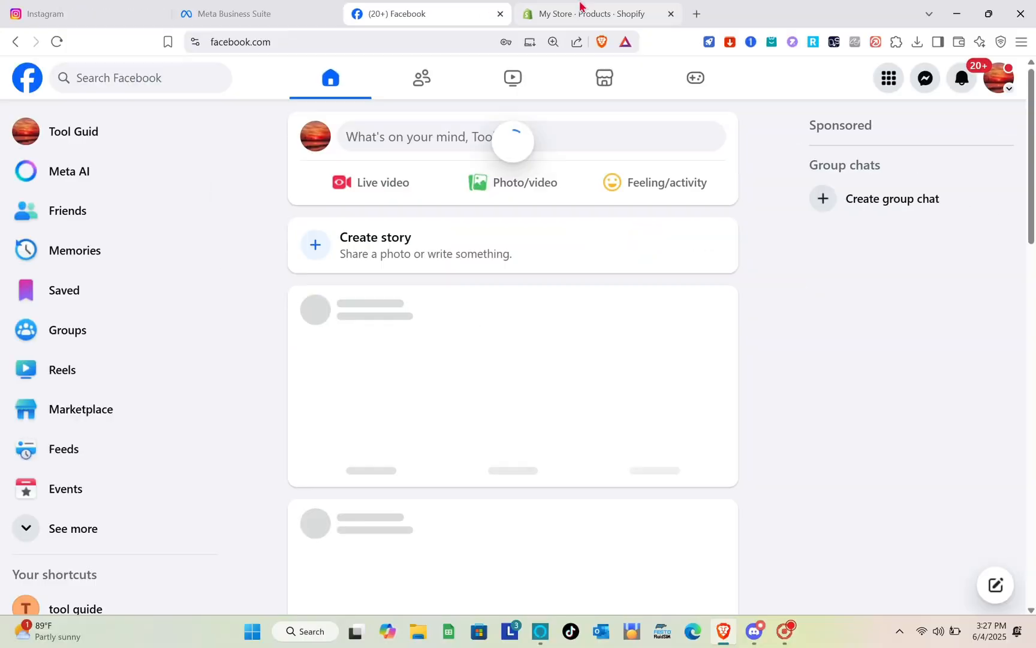
click(617, 12)
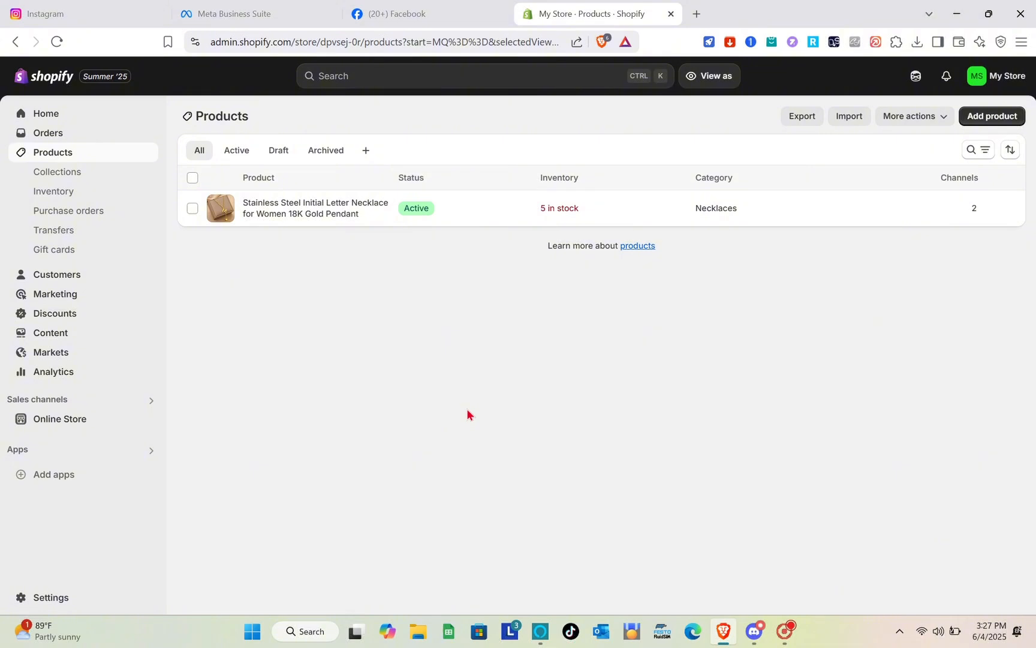
click(240, 6)
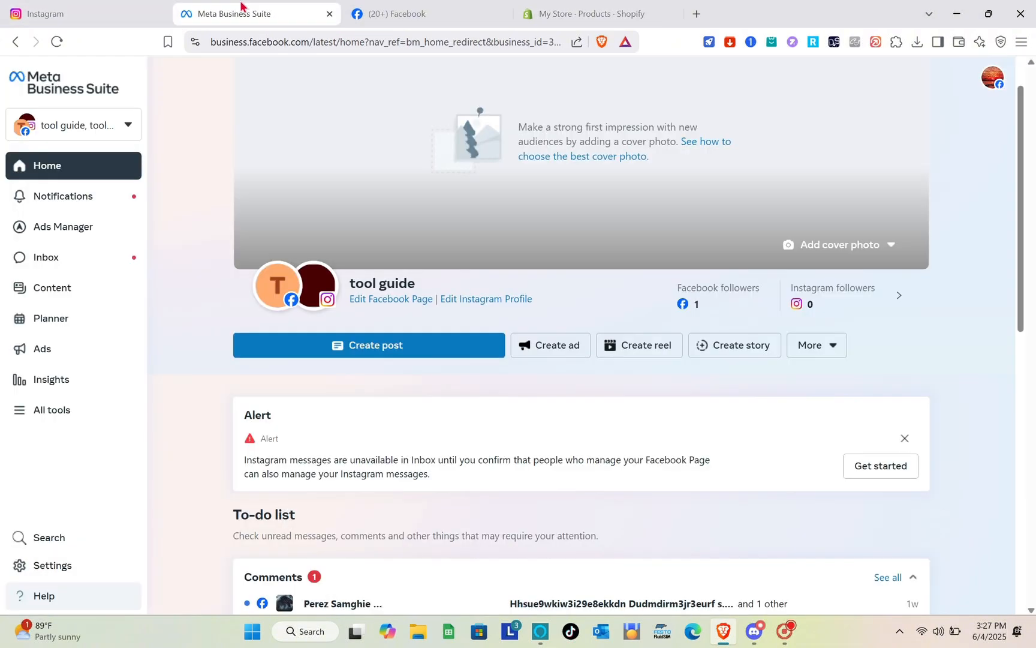
click(81, 7)
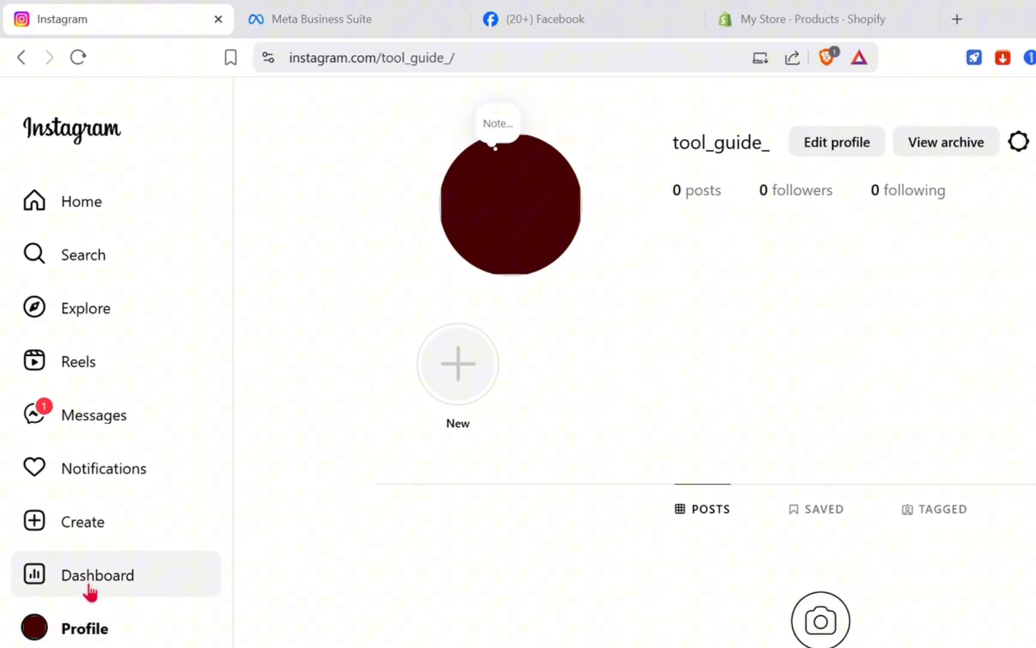
click(90, 589)
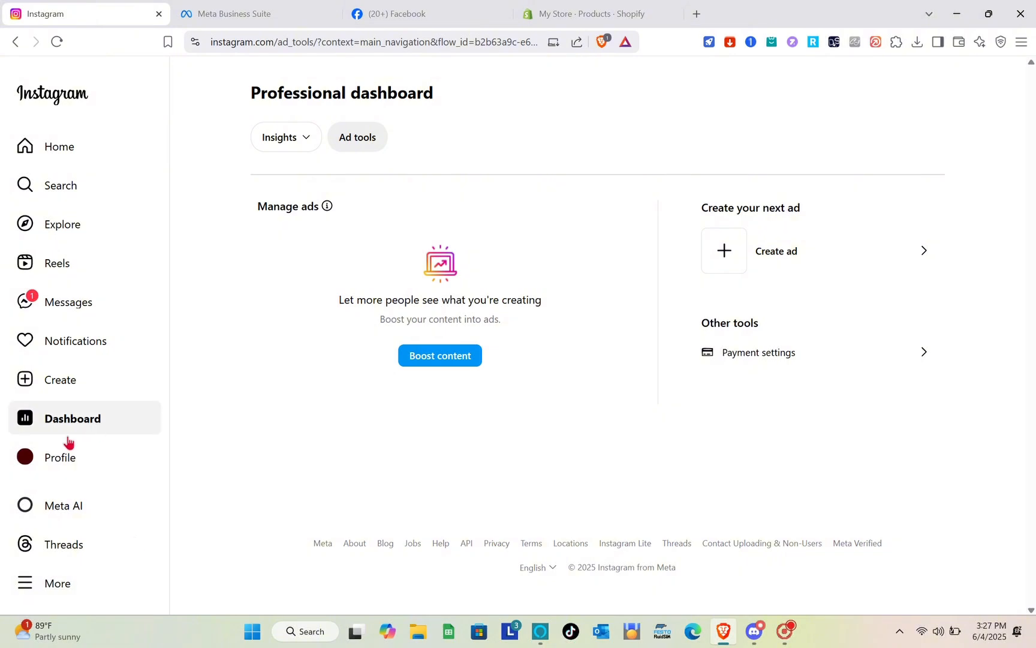
click(62, 465)
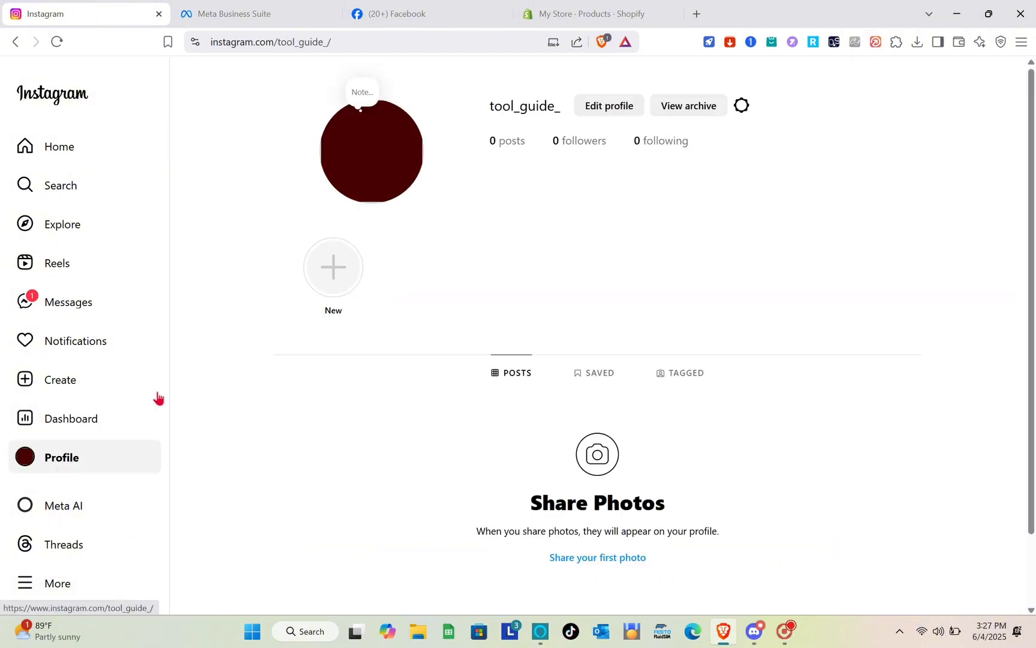
Open the Instagram account's settings and review the business tools and the Professional account page's category and public business information
click(750, 107)
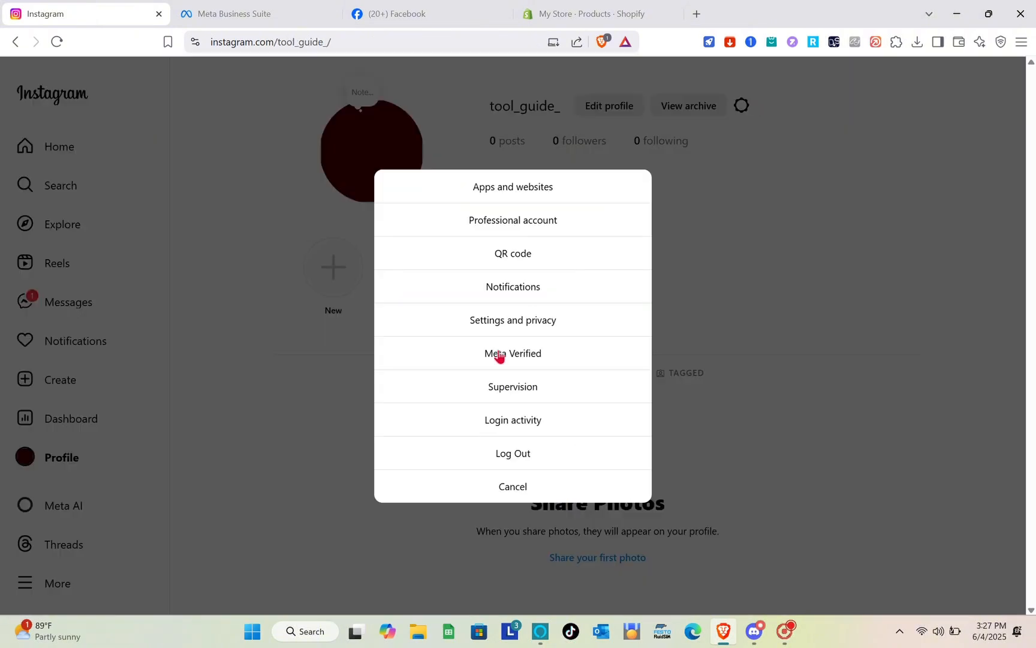
click(507, 329)
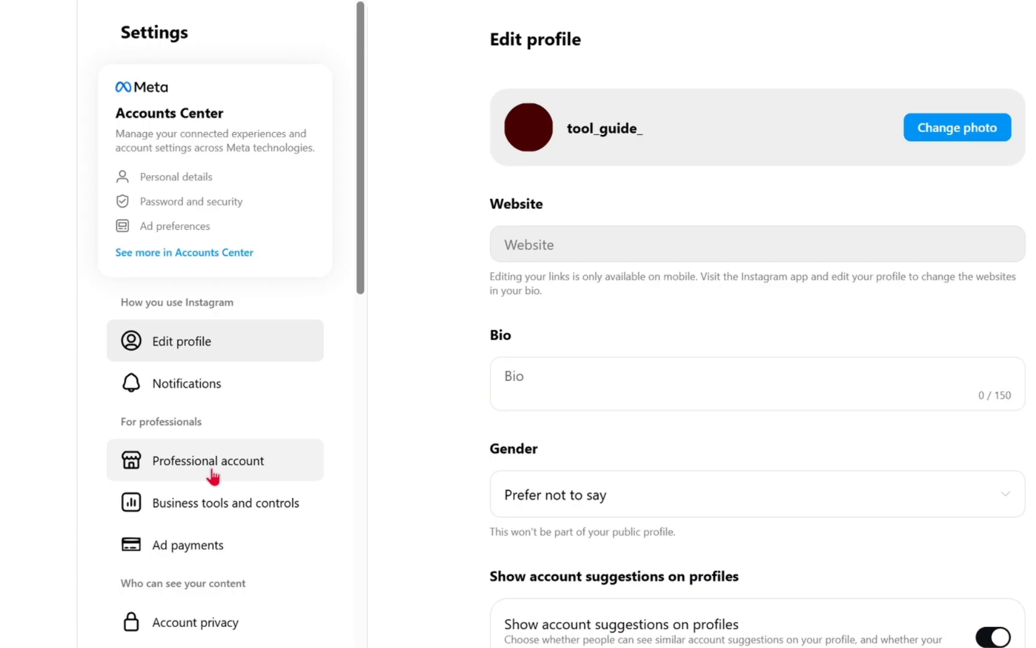
click(187, 510)
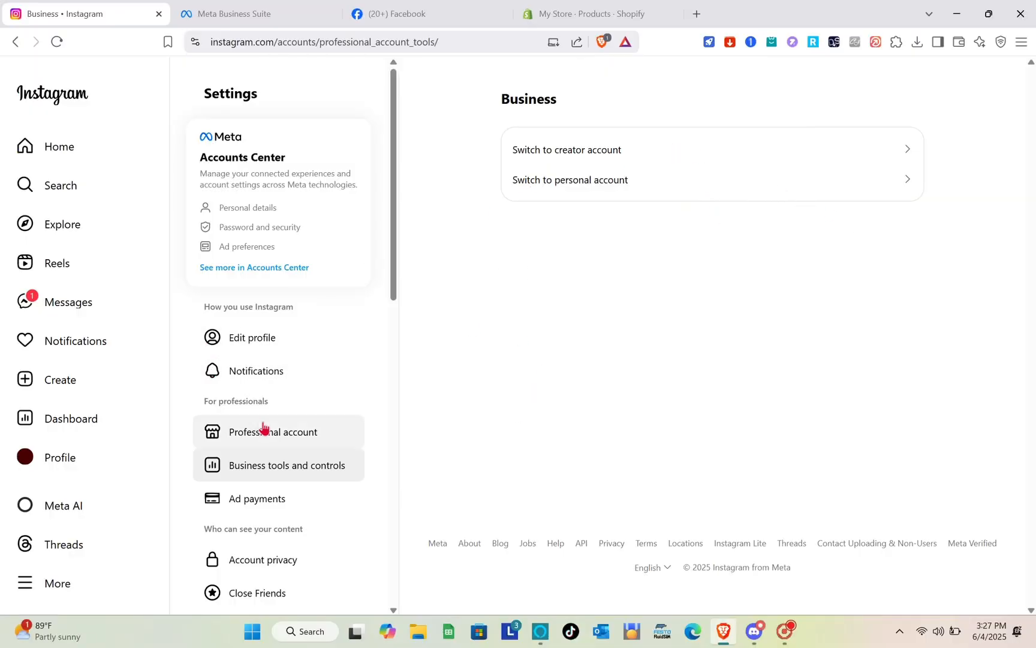
click(280, 435)
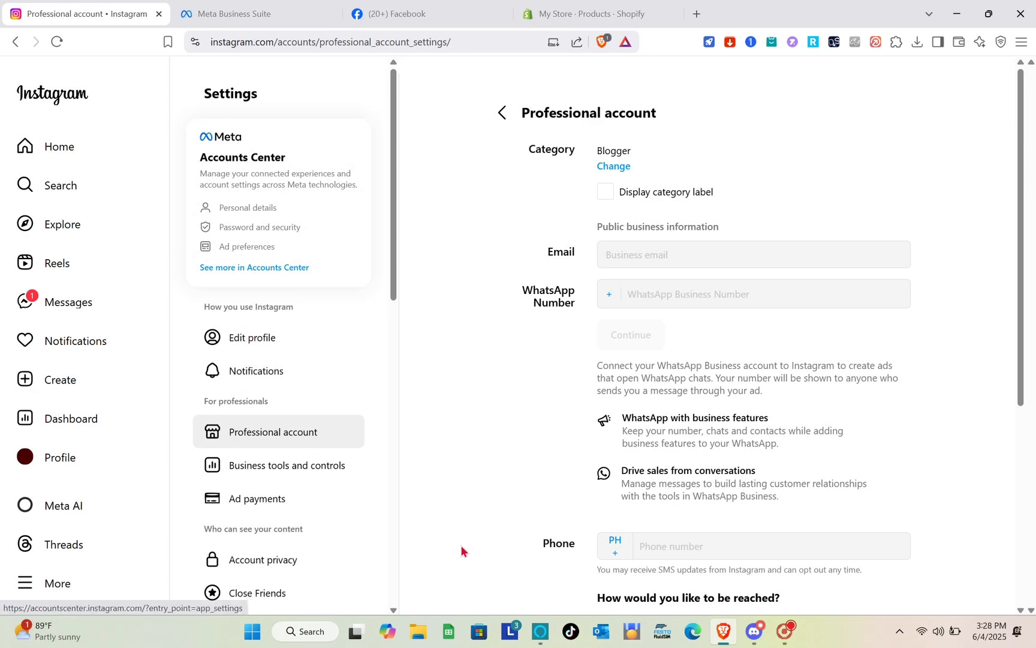
scroll(613, 422, down, 1)
scroll(613, 420, down, 3)
scroll(612, 415, up, 4)
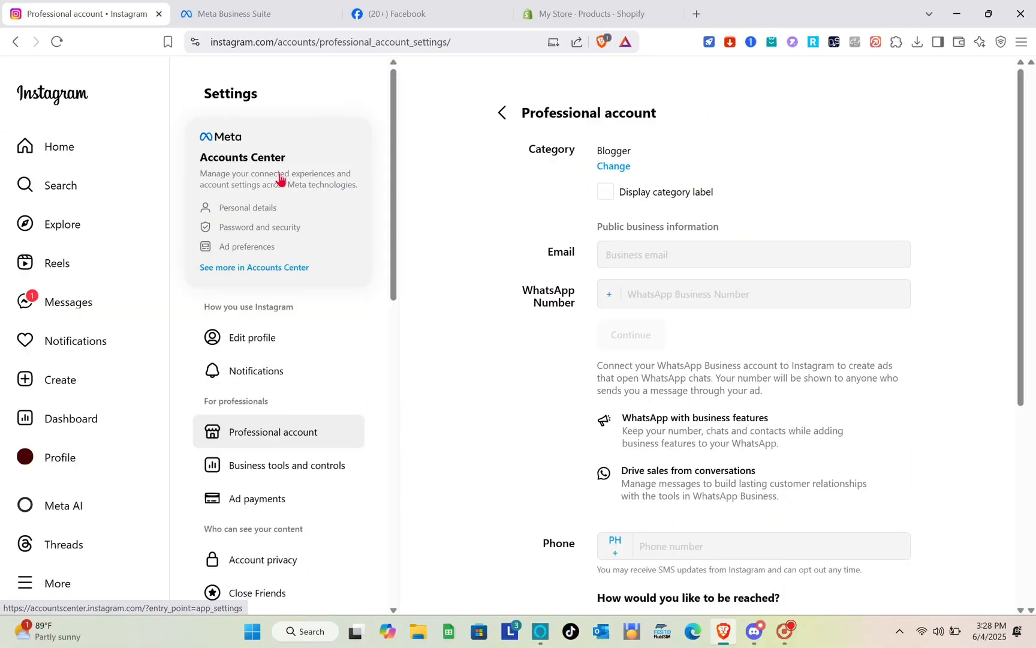
Switch to Meta Business Suite, open Commerce Manager from its selling tools, and close the original Business Suite page
click(269, 9)
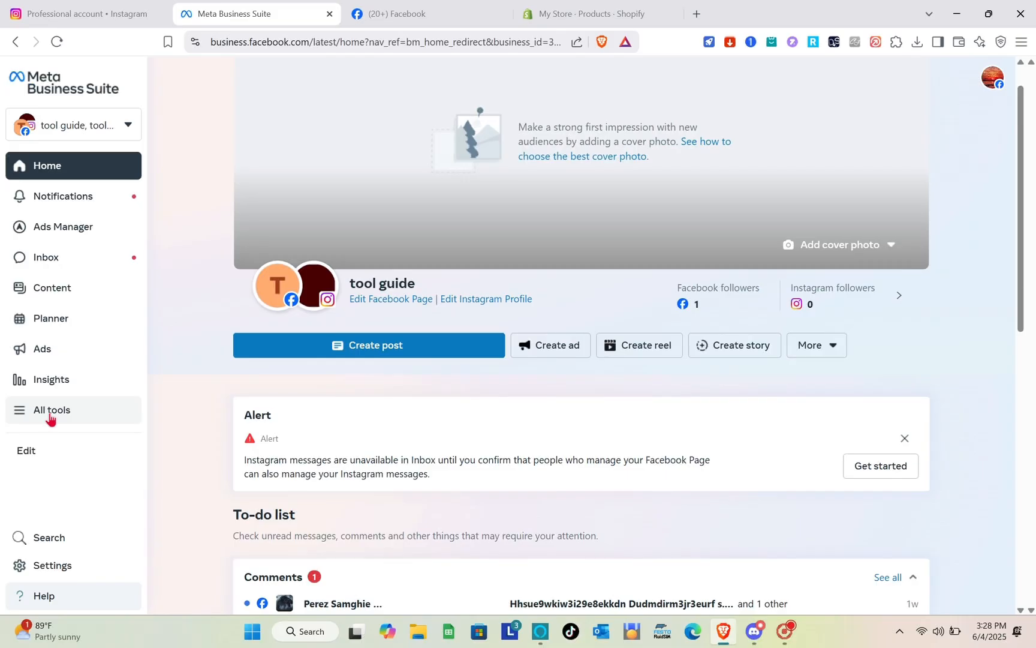
click(78, 460)
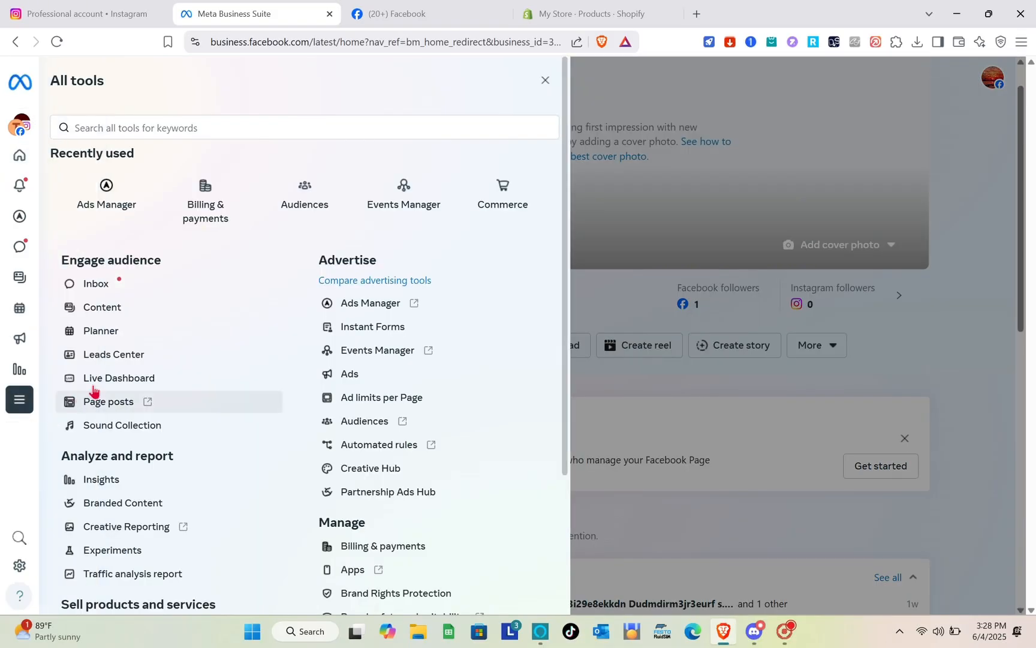
scroll(163, 474, down, 2)
scroll(163, 474, down, 2)
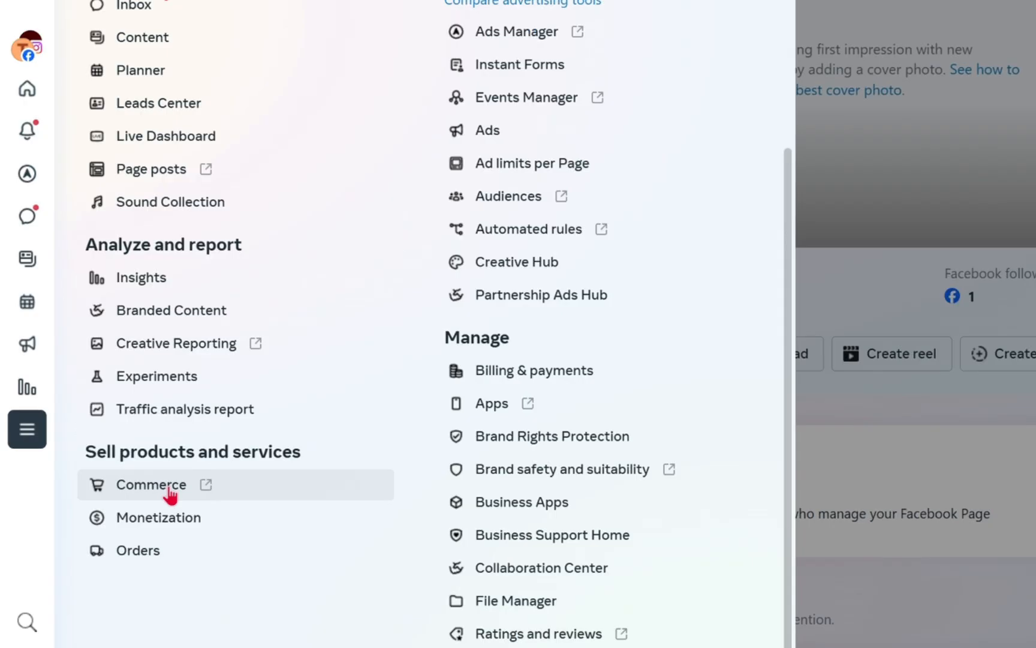
click(169, 487)
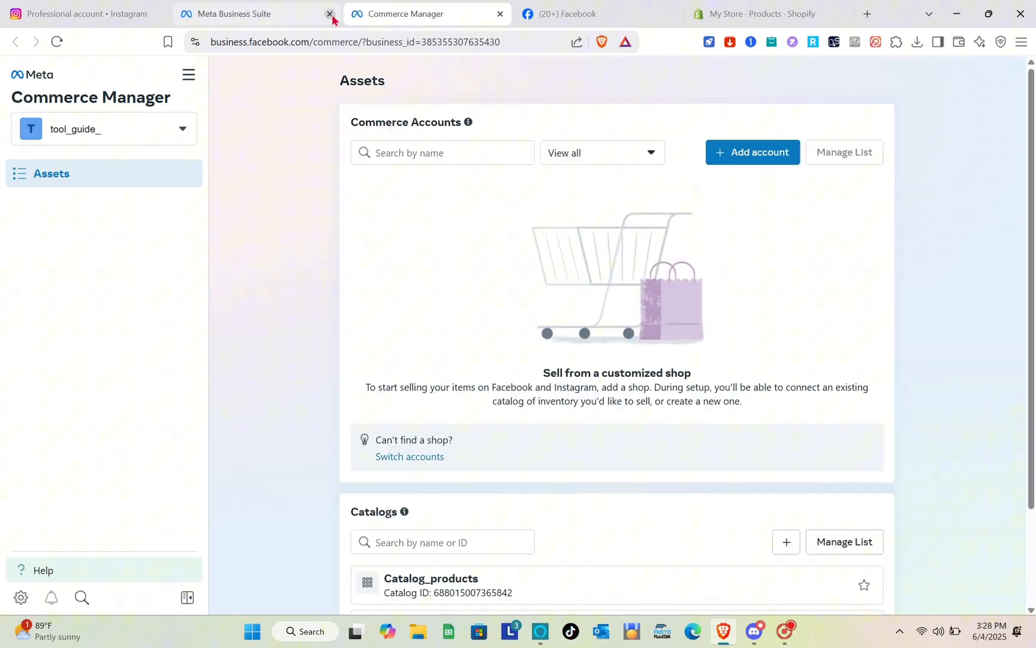
click(330, 13)
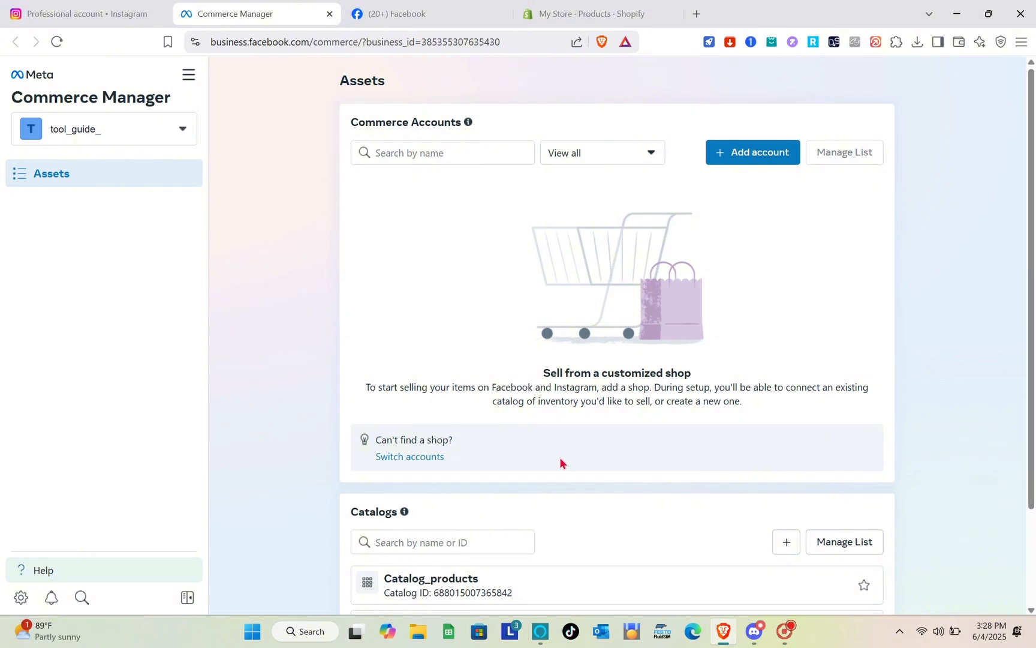
Start a new catalog in Commerce Manager, continuing past the recommendation to use a single catalog
scroll(560, 461, down, 2)
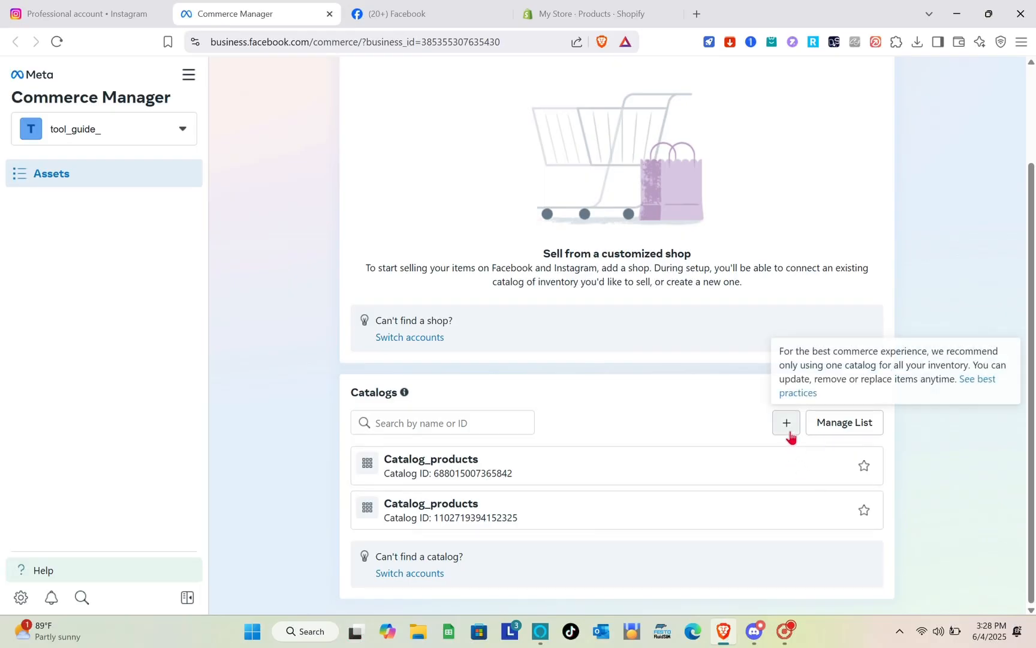
click(716, 426)
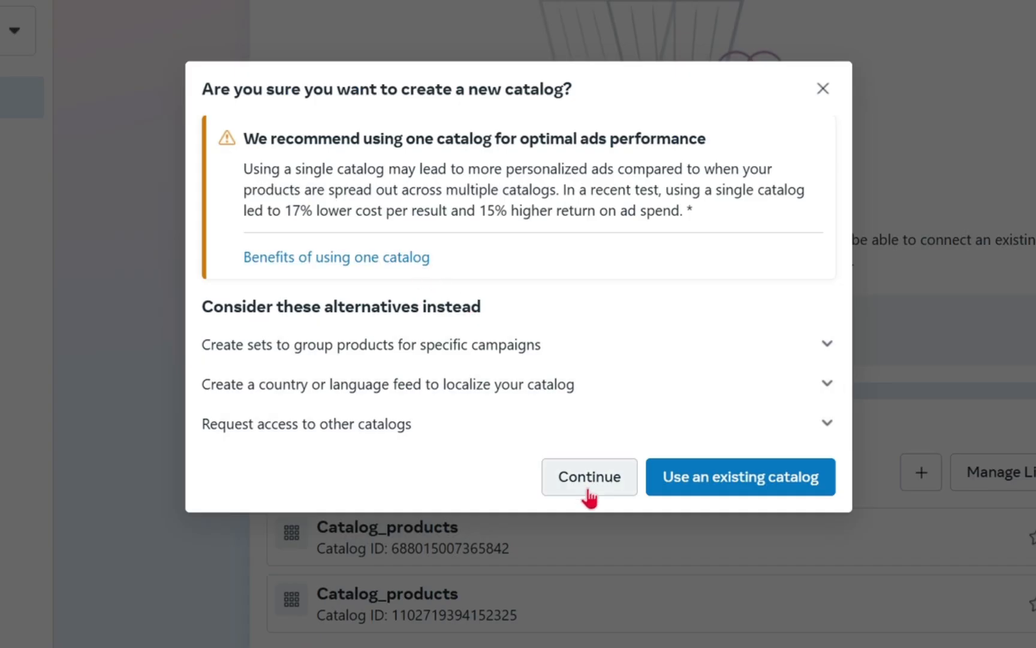
click(590, 492)
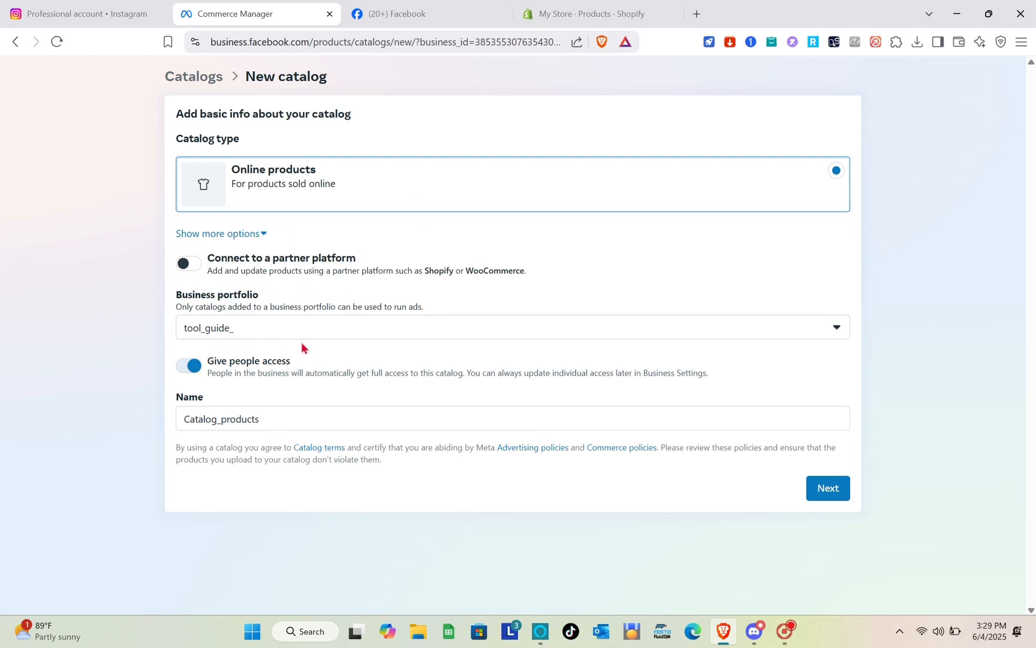
Replace the new catalog's name with "Productg Catalog" and submit its basic info
click(274, 420)
key(BackSpace)
key(BackSpace)
key(BackSpace)
key(BackSpace)
key(BackSpace)
key(BackSpace)
key(BackSpace)
key(BackSpace)
key(BackSpace)
key(BackSpace)
key(BackSpace)
key(BackSpace)
key(BackSpace)
key(BackSpace)
key(BackSpace)
key(BackSpace)
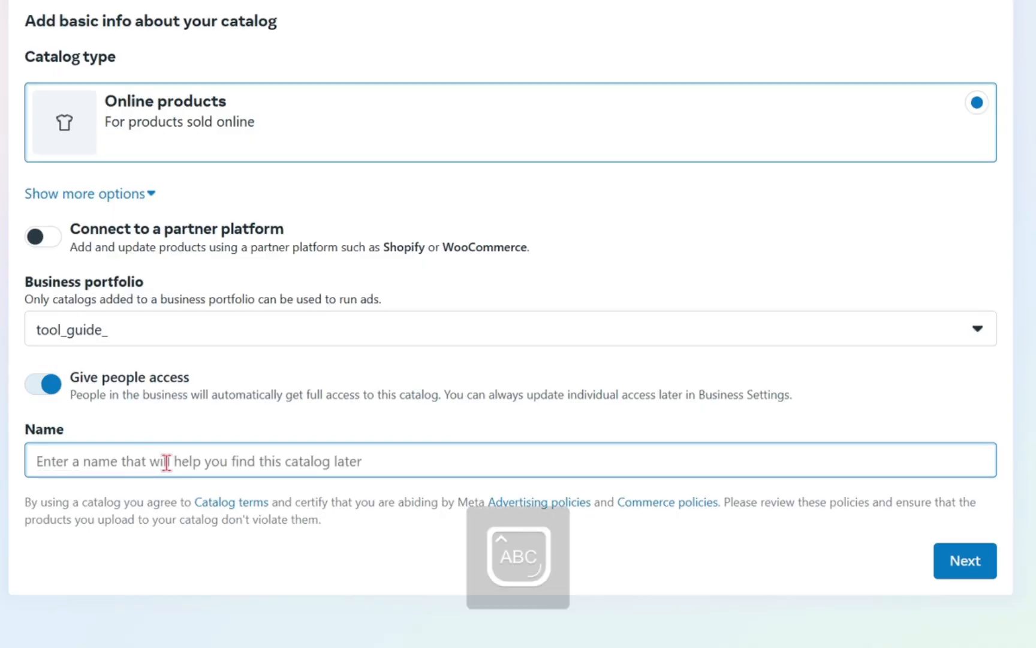
text(Pr)
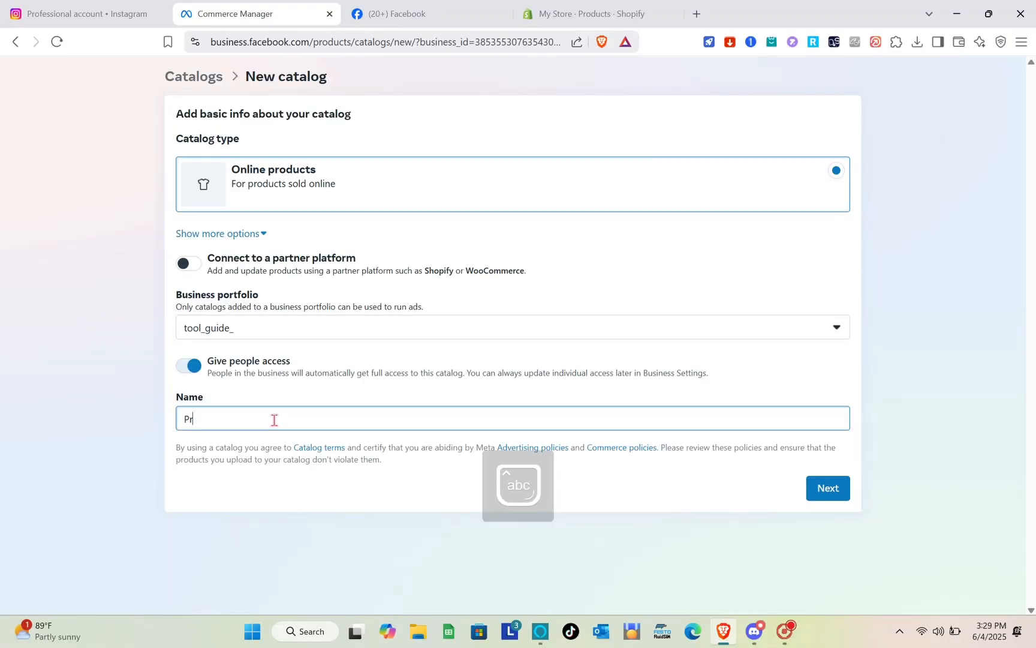
text(oductg Catalog)
click(830, 487)
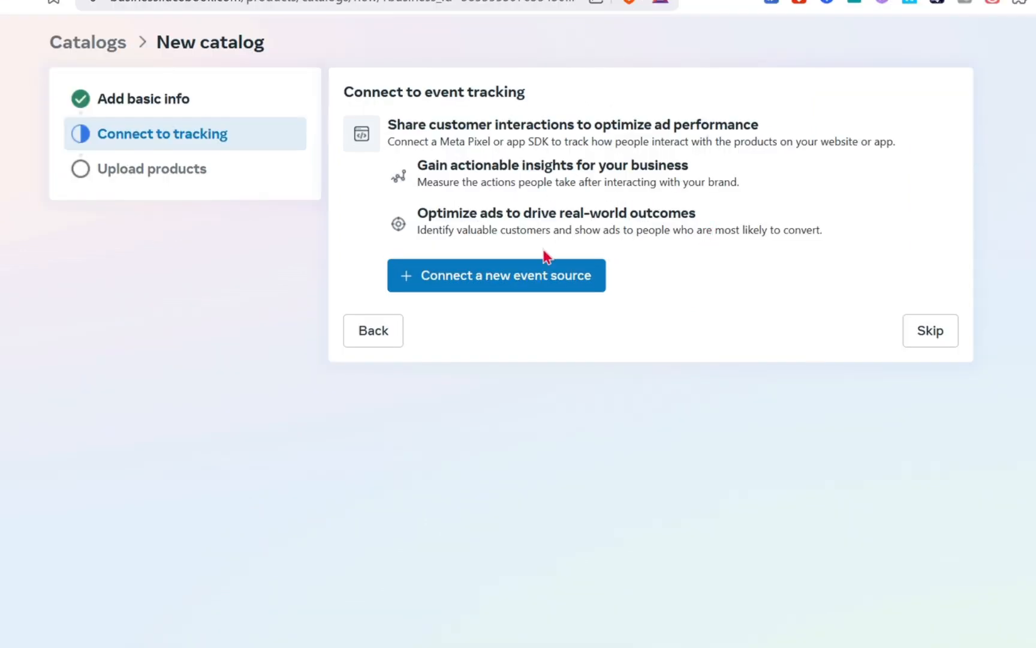
View the event source connection page in Events Manager, close it, and skip event tracking for the catalog
click(525, 286)
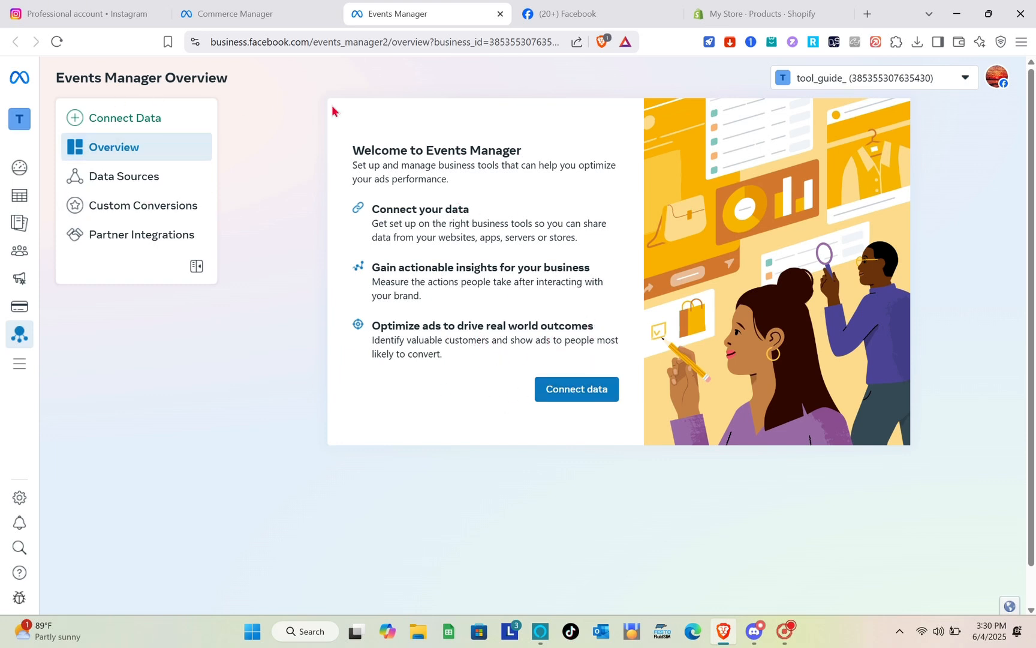
click(501, 14)
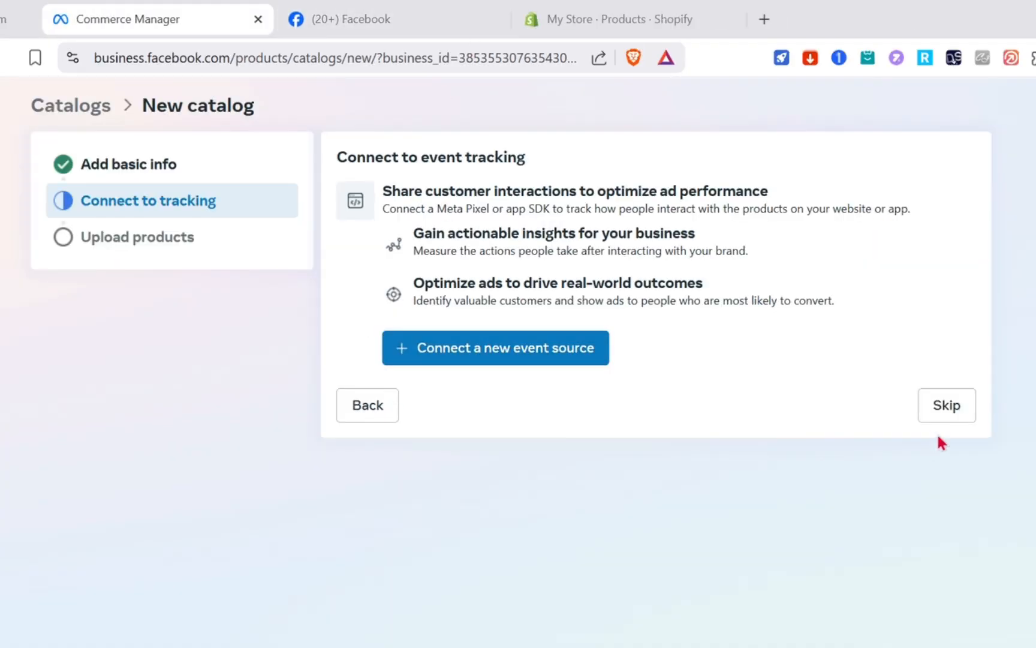
click(946, 406)
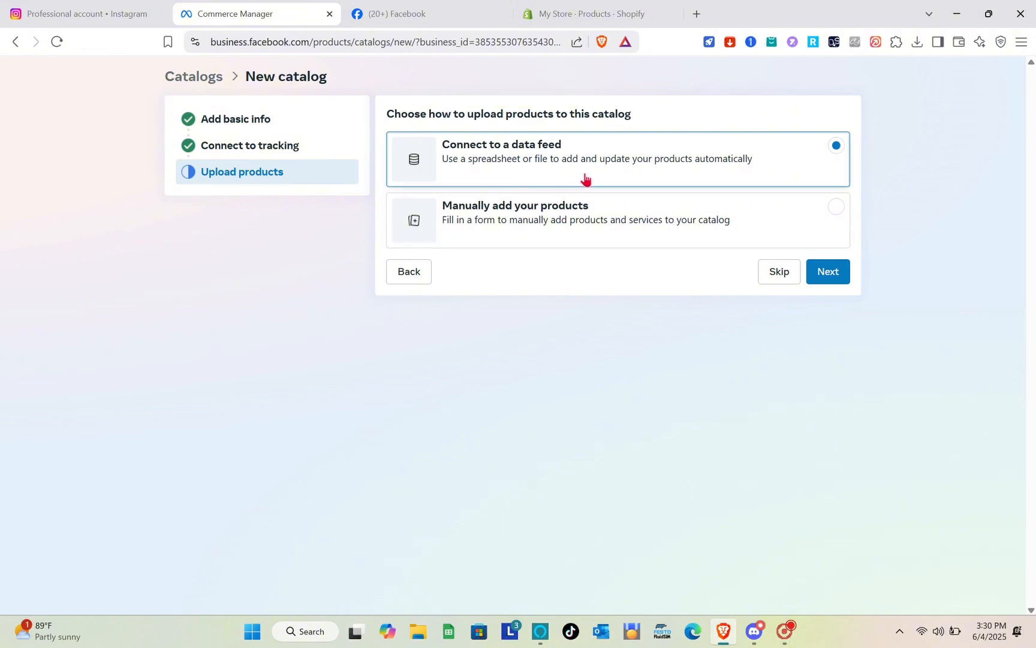
Choose to add products manually, check the first item's image upload options, and activate its title field
click(835, 206)
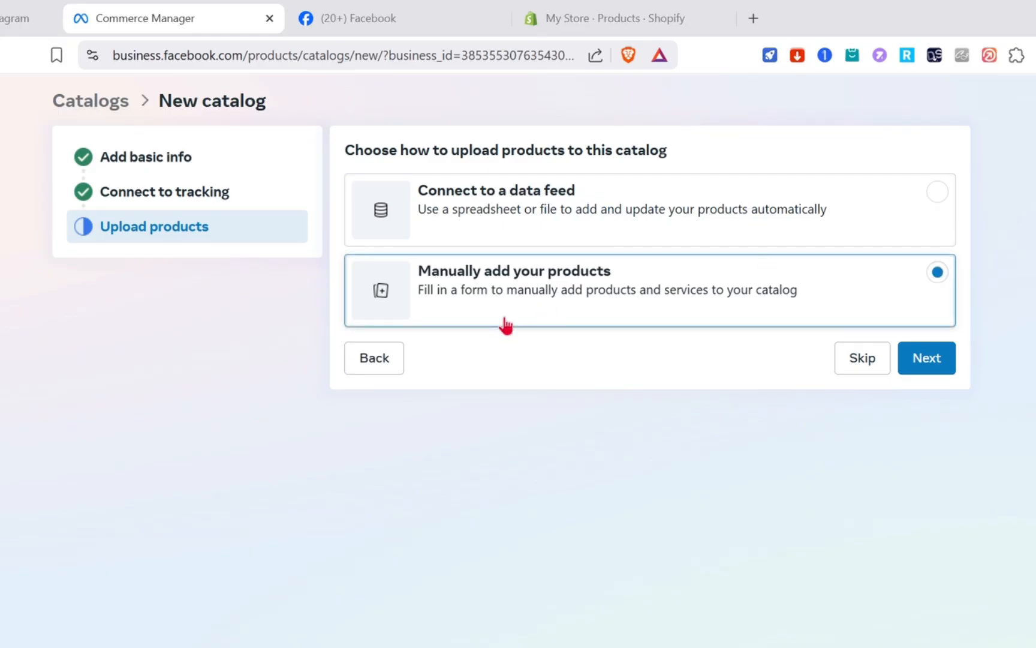
click(928, 362)
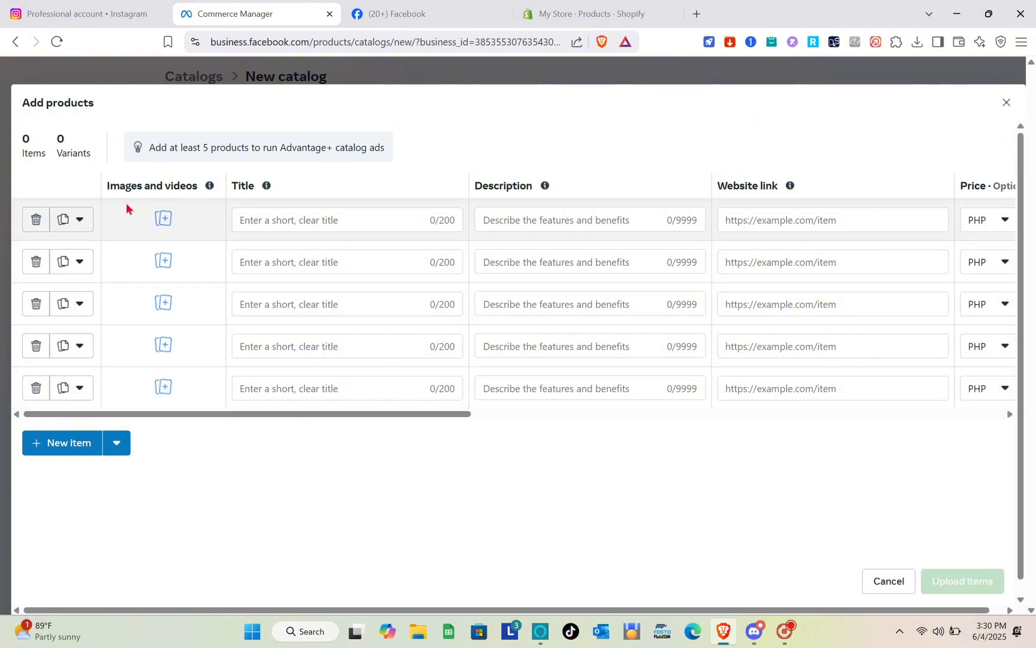
click(163, 220)
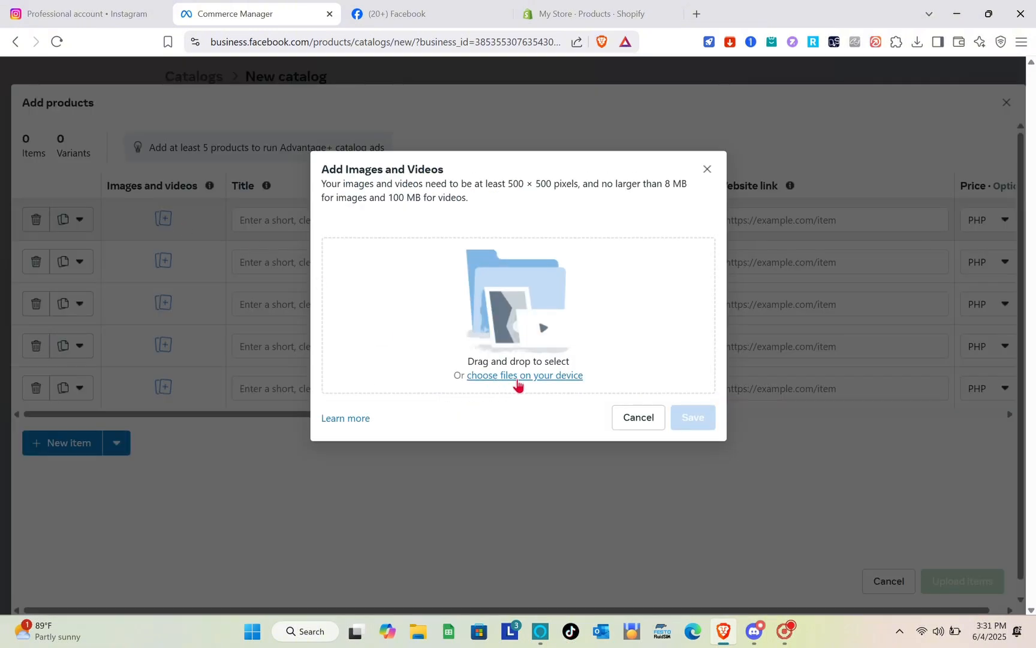
click(294, 220)
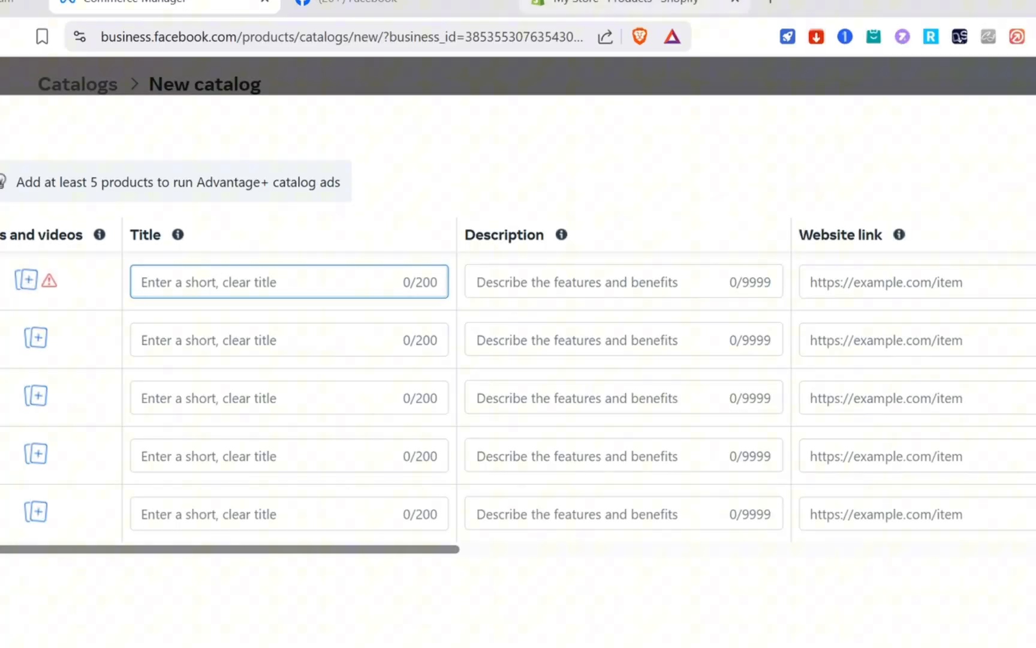
Switch to Shopify, open the Stainless Steel Initial Letter Necklace product, and check the options available for its media image
click(584, 14)
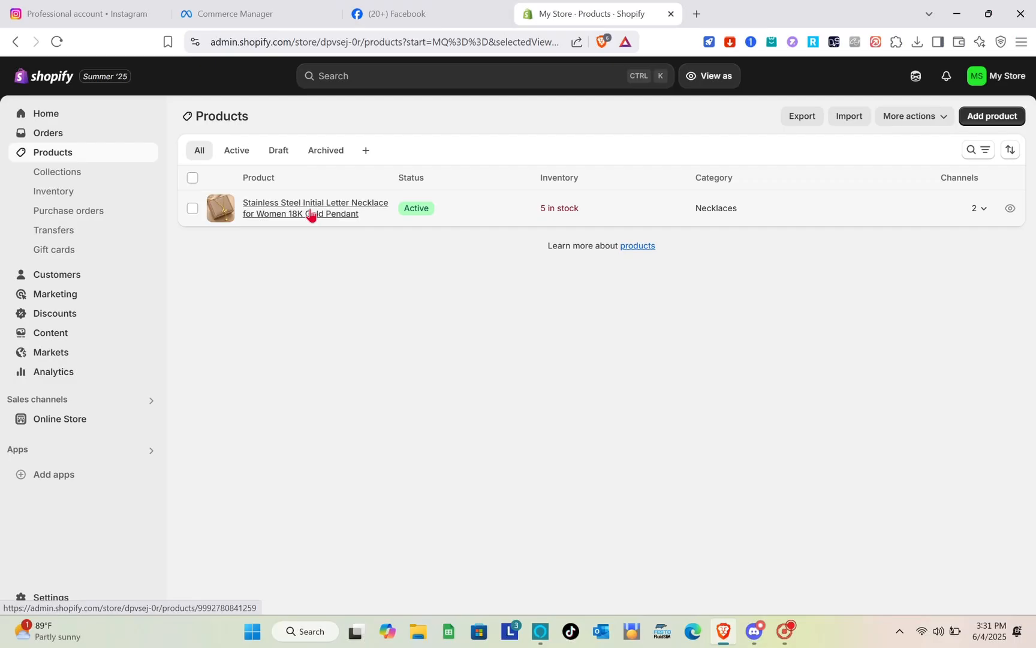
click(311, 210)
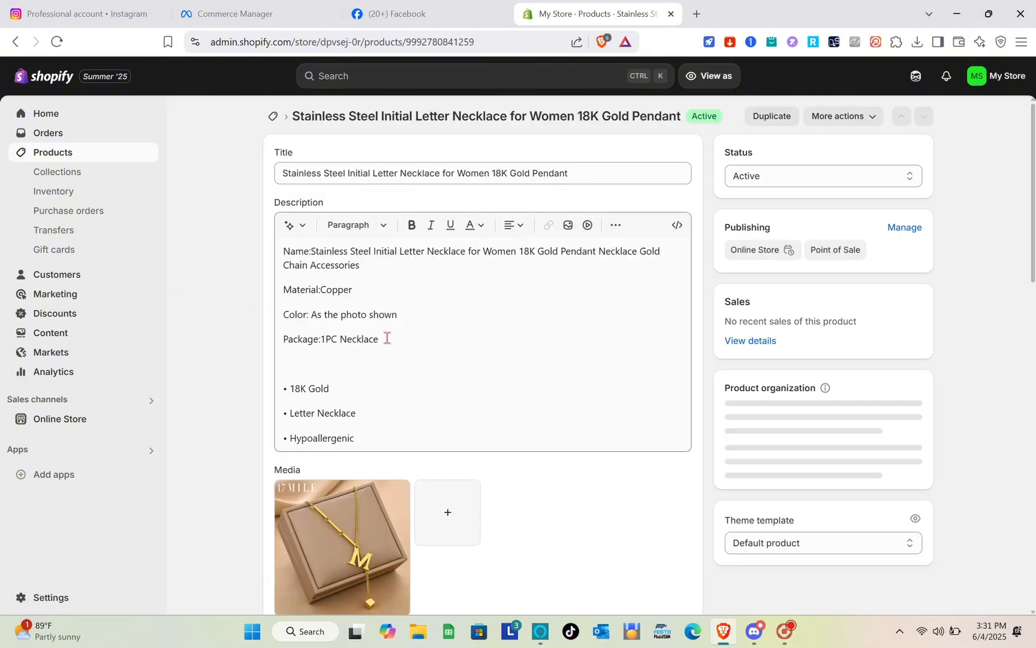
scroll(359, 525, down, 1)
right_click(360, 519)
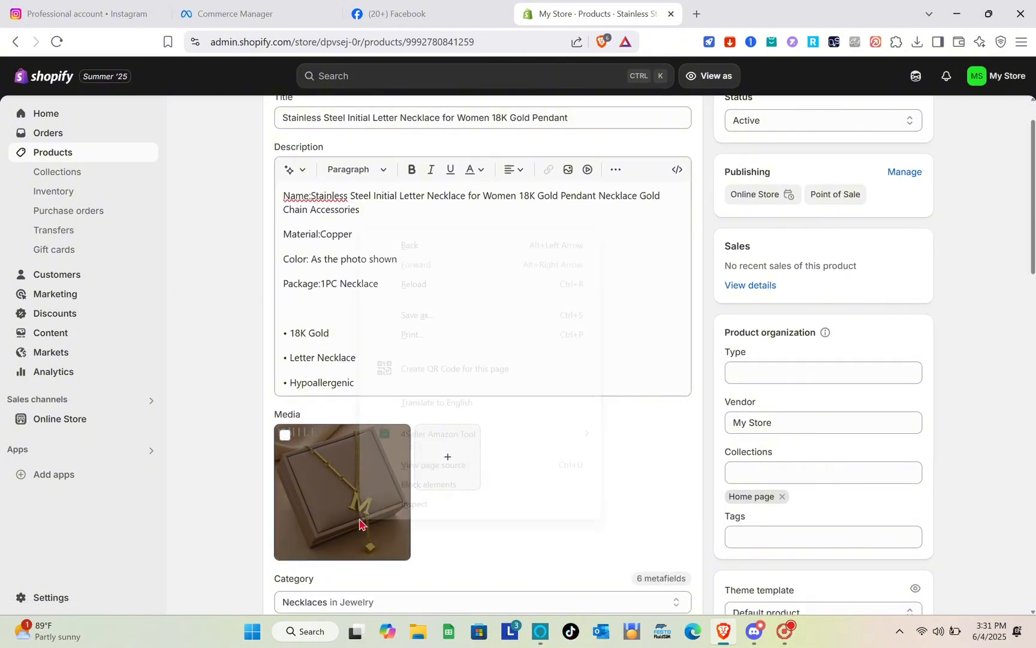
click(658, 478)
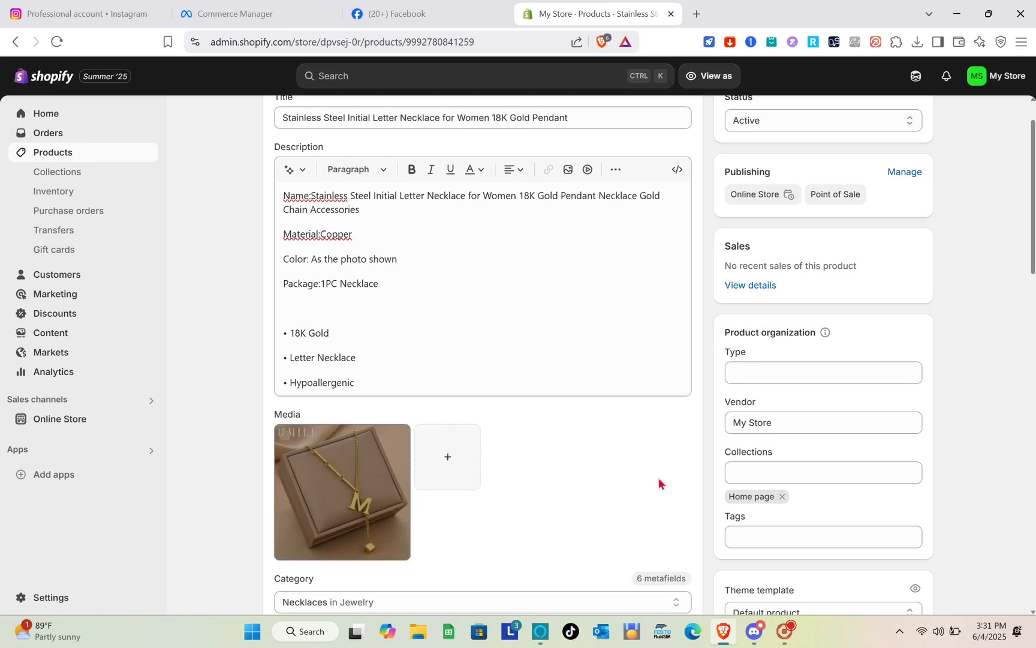
Copy the necklace's title from Shopify into the first catalog item's title in Commerce Manager
scroll(420, 204, up, 1)
triple_click(494, 173)
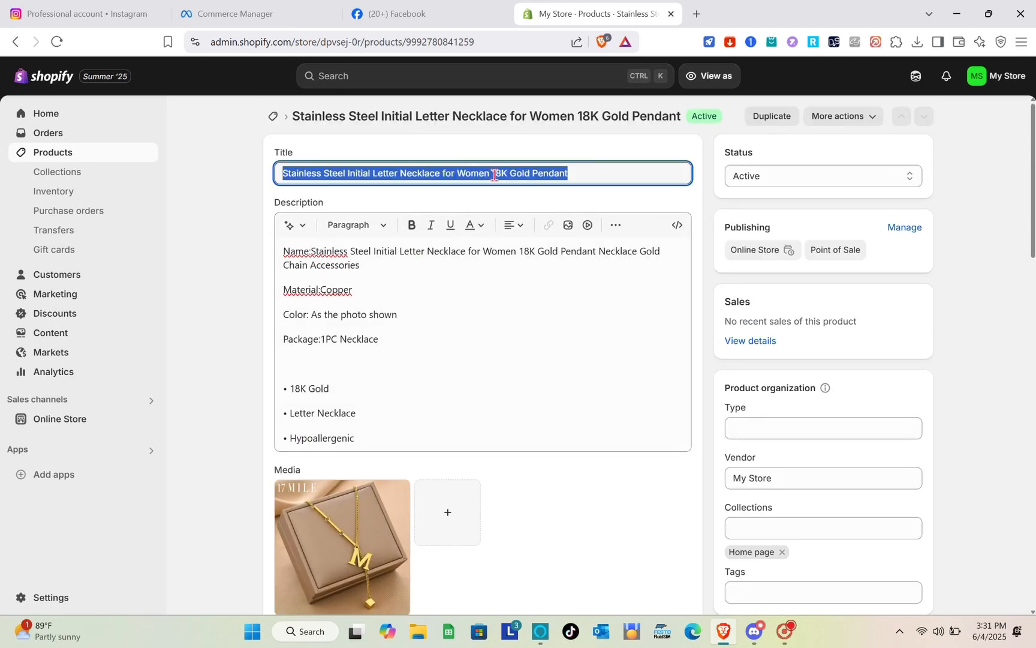
drag(312, 13, 436, 6)
key(ctrl+v)
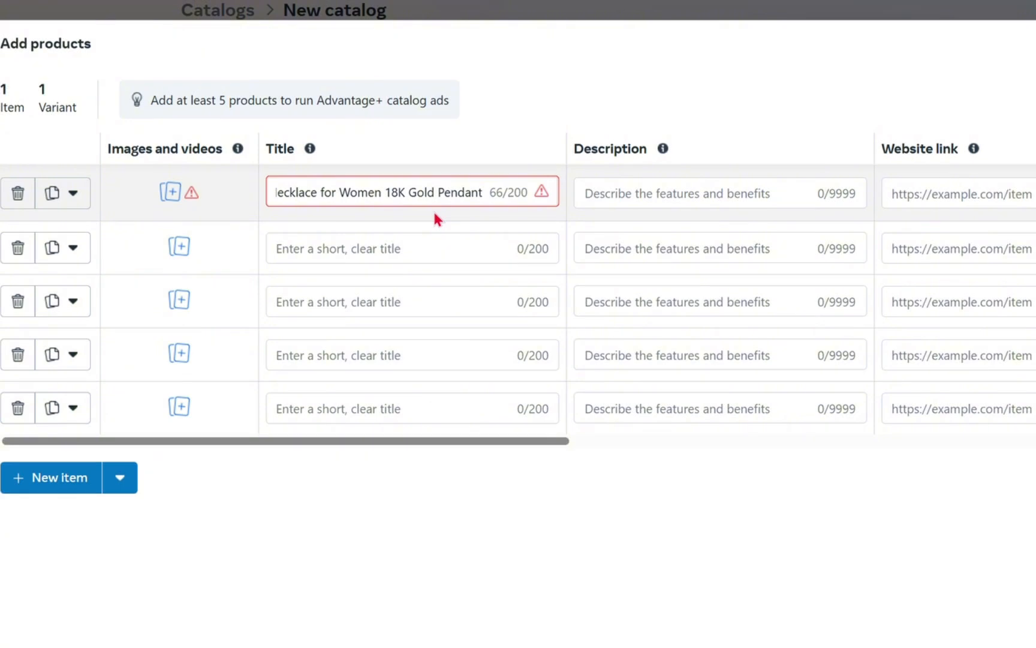
Copy the necklace's full description from Shopify into the first catalog item's description in Commerce Manager
click(683, 194)
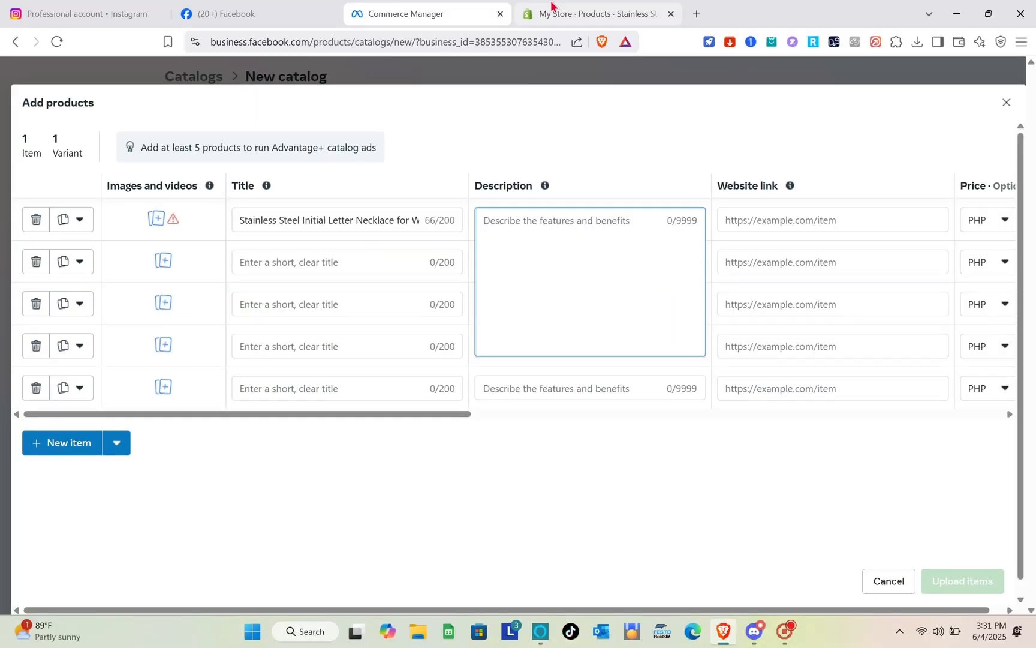
click(551, 6)
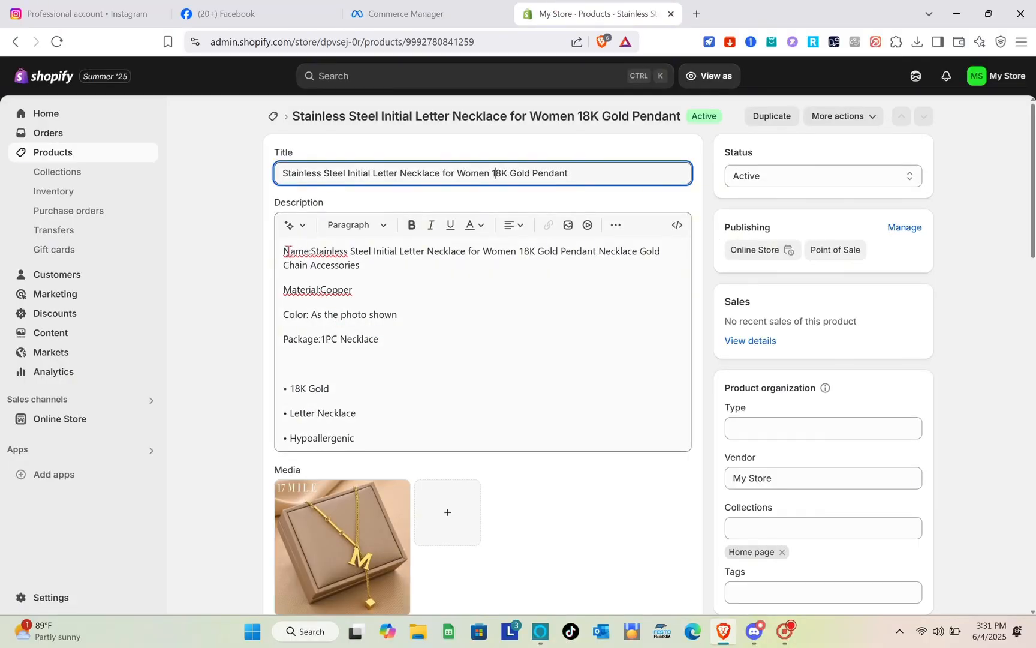
drag(283, 250, 373, 444)
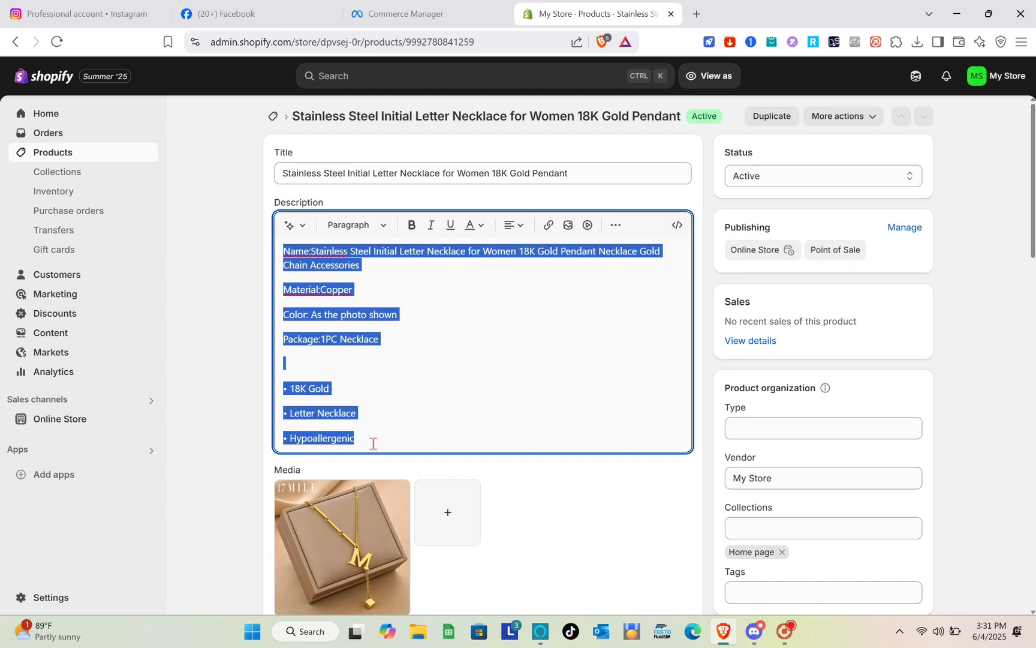
key(ctrl+c)
click(430, 8)
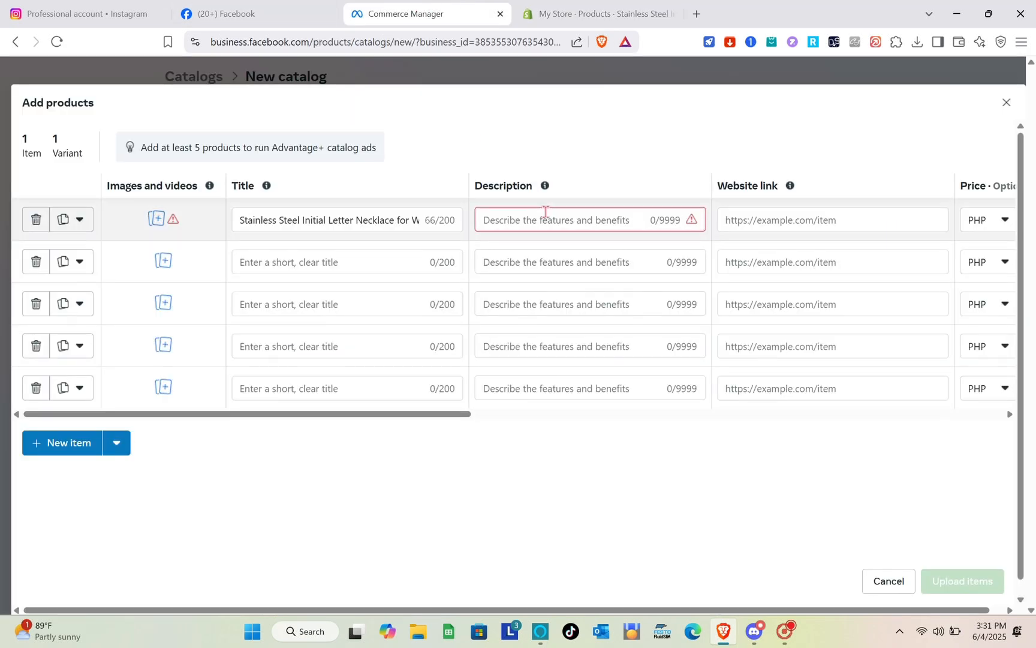
click(546, 213)
key(ctrl+v)
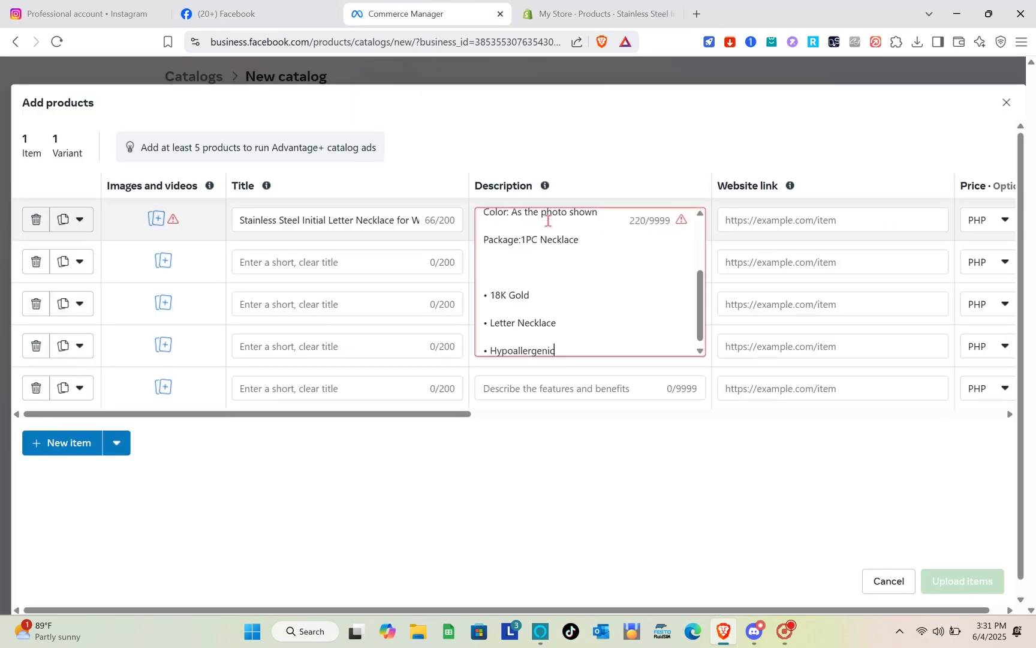
Copy the product URL from the necklace's Shopify search engine listing into the first catalog item's website link in Commerce Manager
click(782, 222)
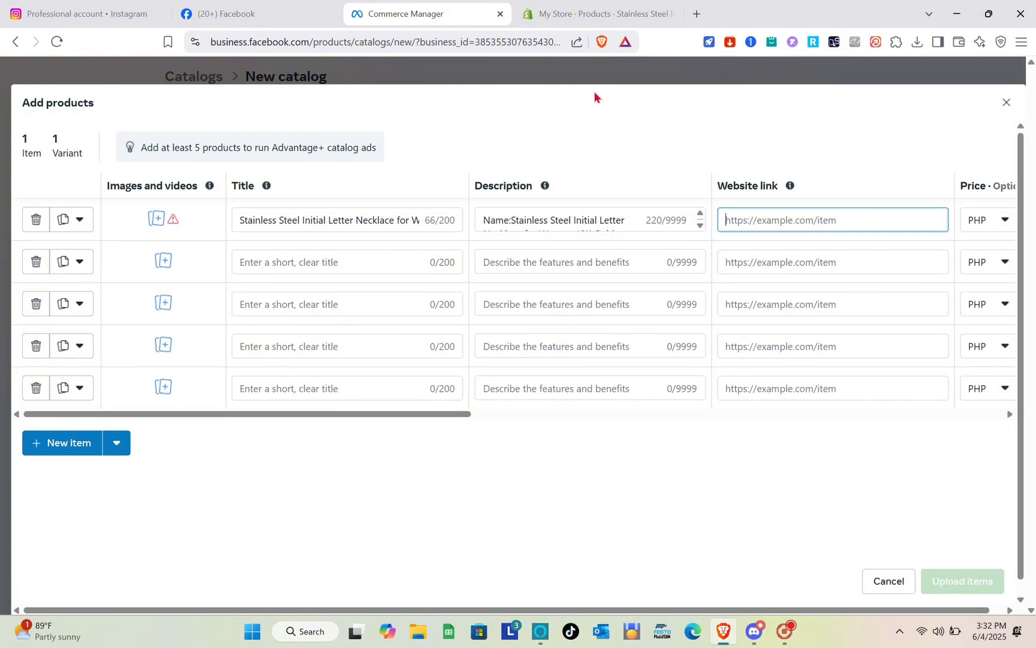
click(585, 14)
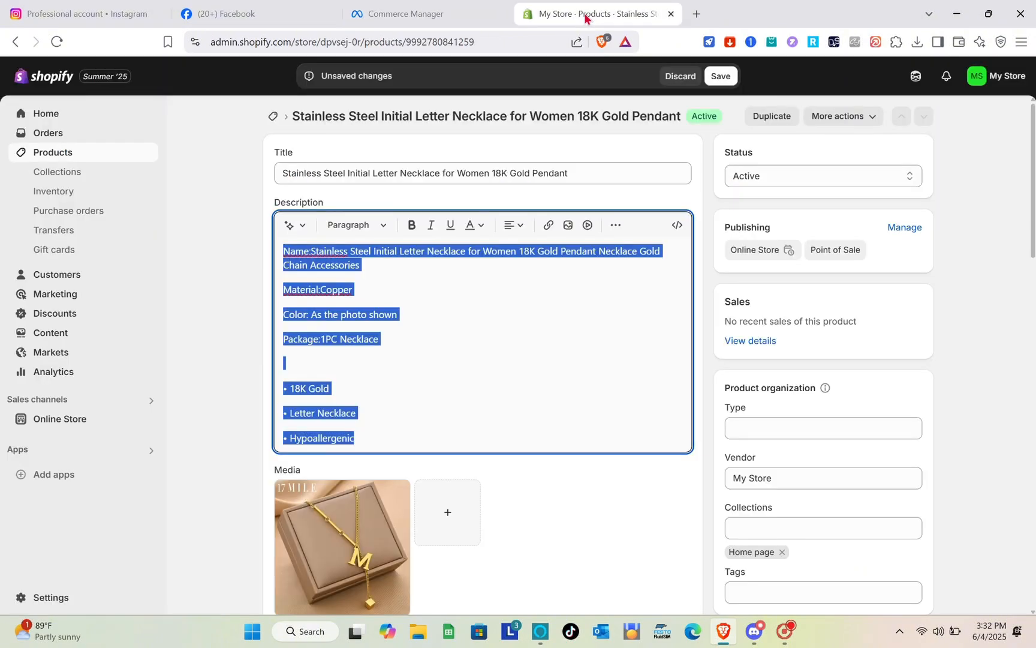
click(496, 276)
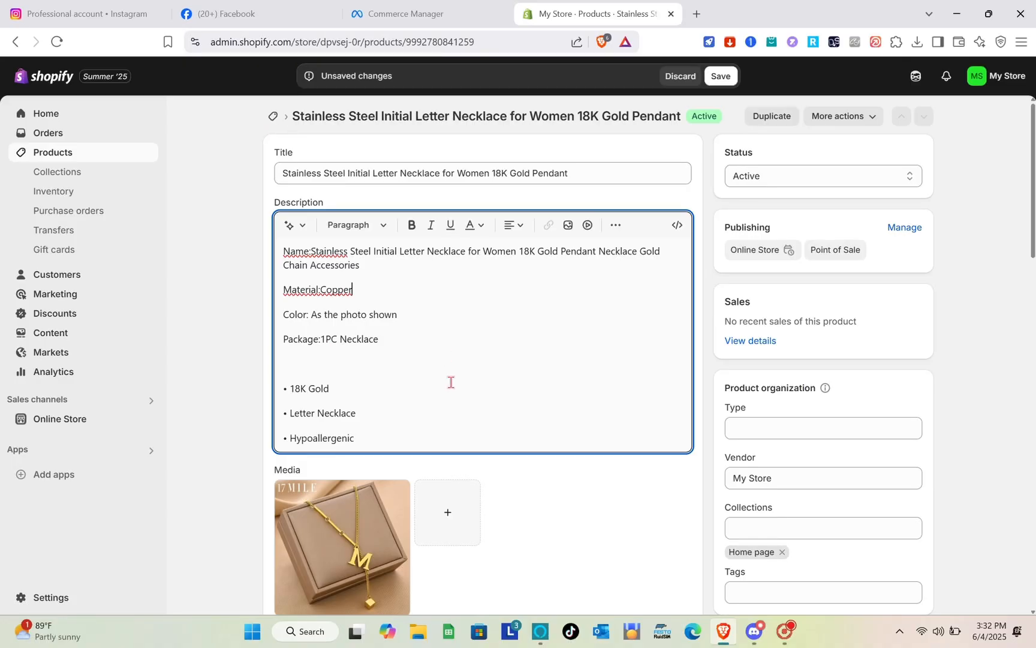
scroll(450, 382, down, 4)
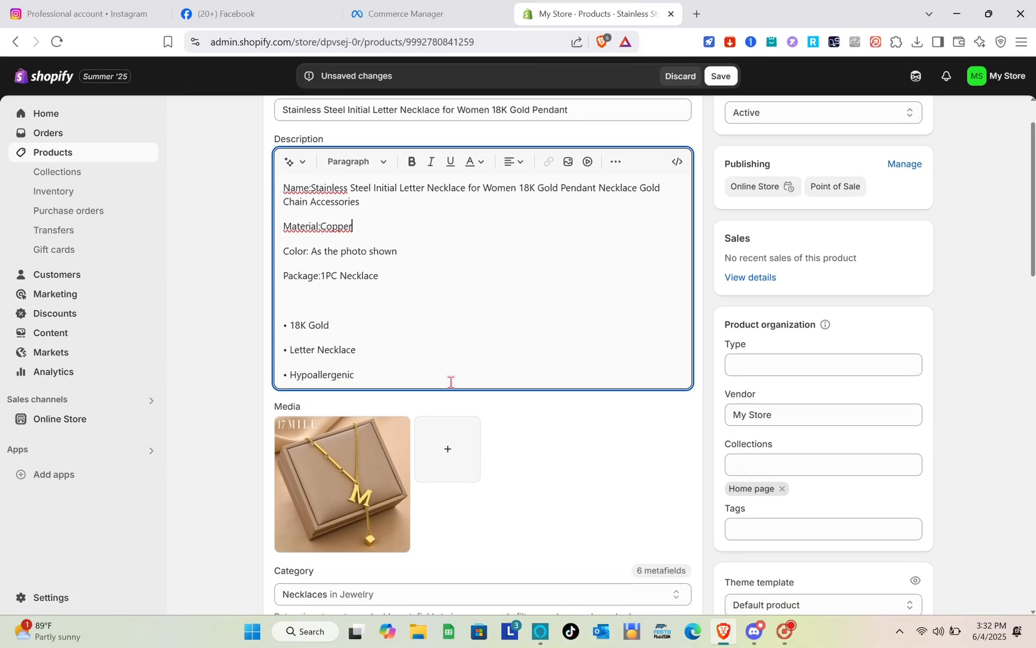
scroll(450, 382, down, 15)
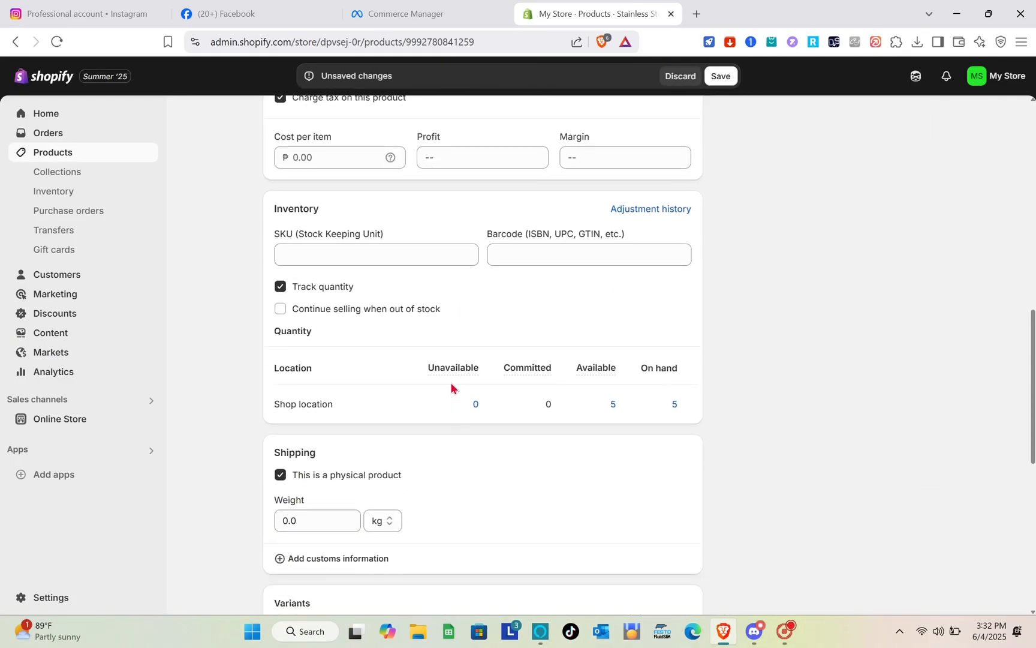
scroll(450, 382, up, 1)
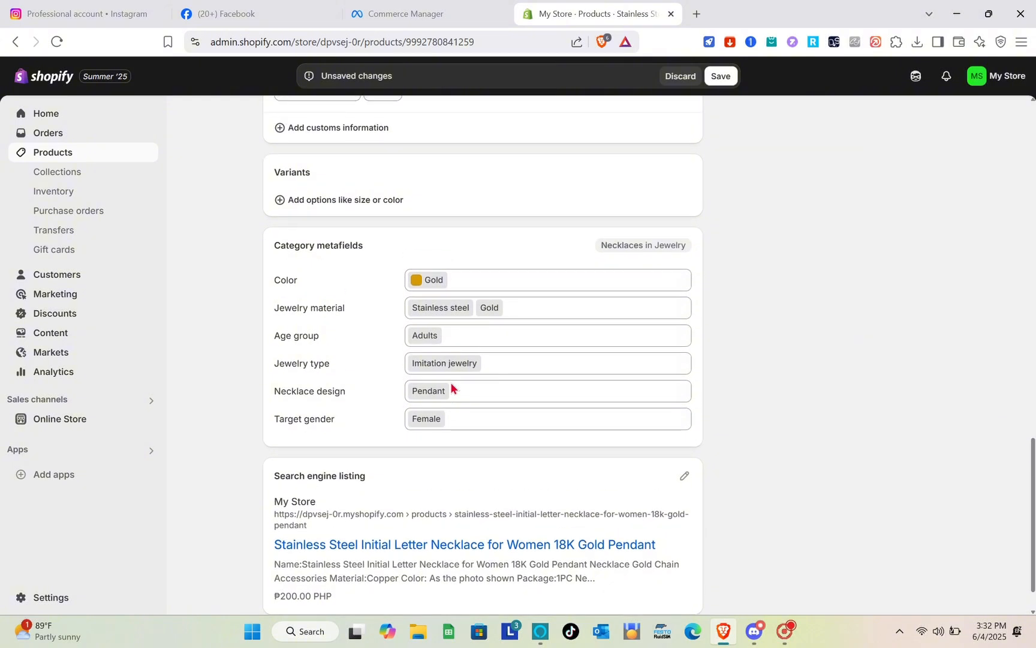
scroll(450, 382, down, 1)
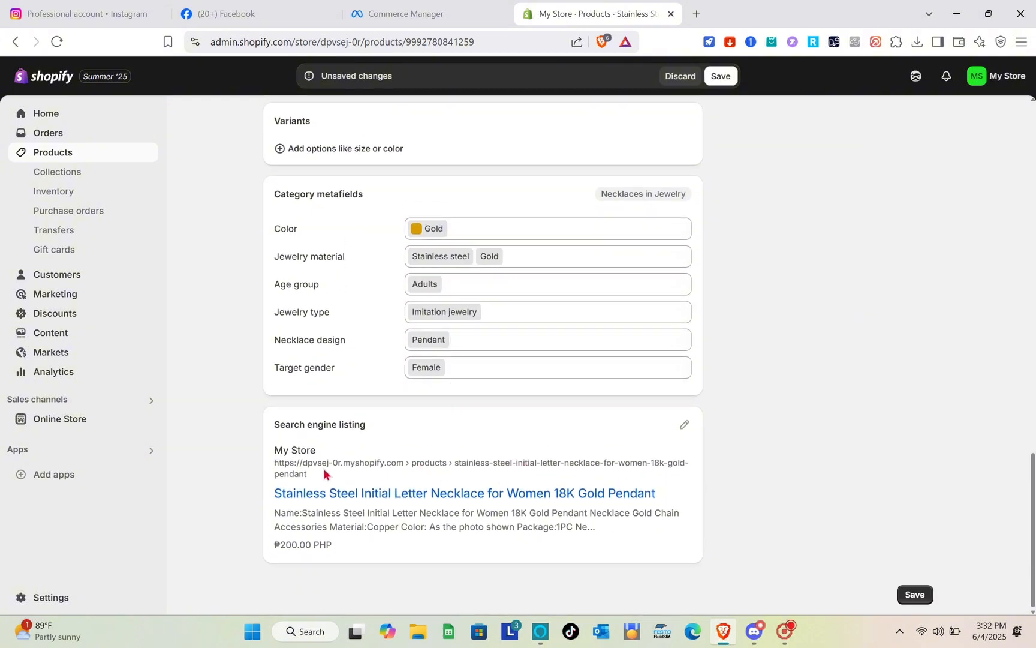
right_click(287, 469)
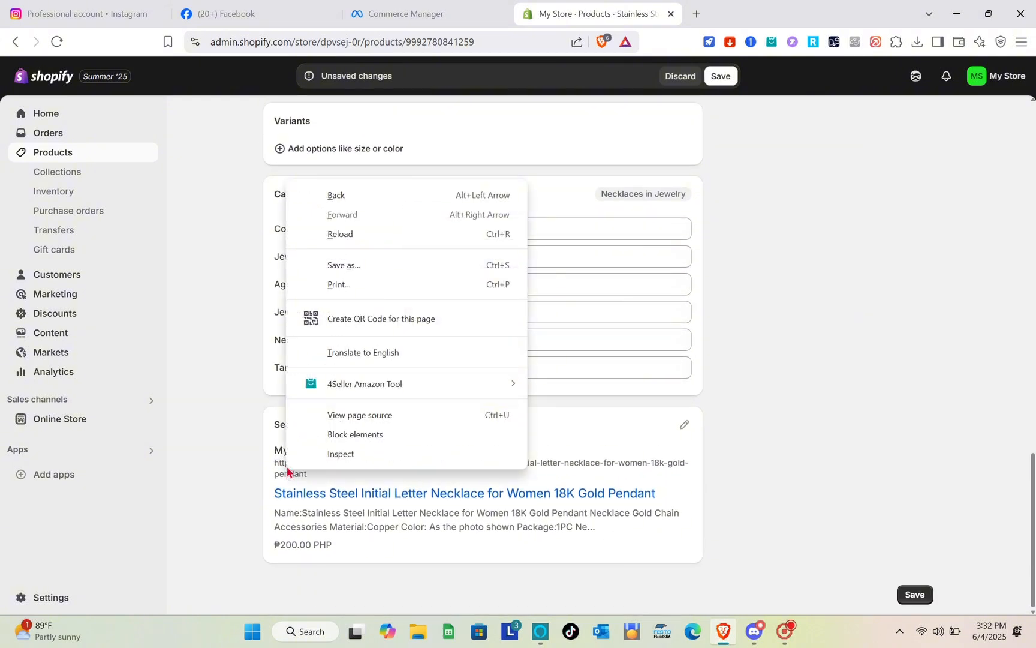
double_click(580, 463)
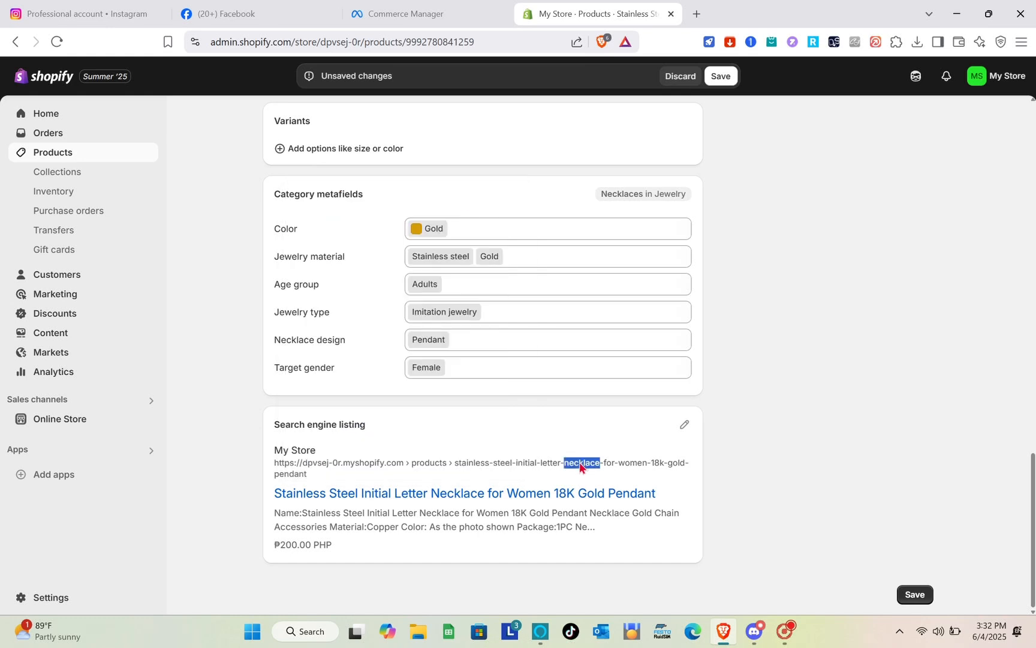
triple_click(310, 478)
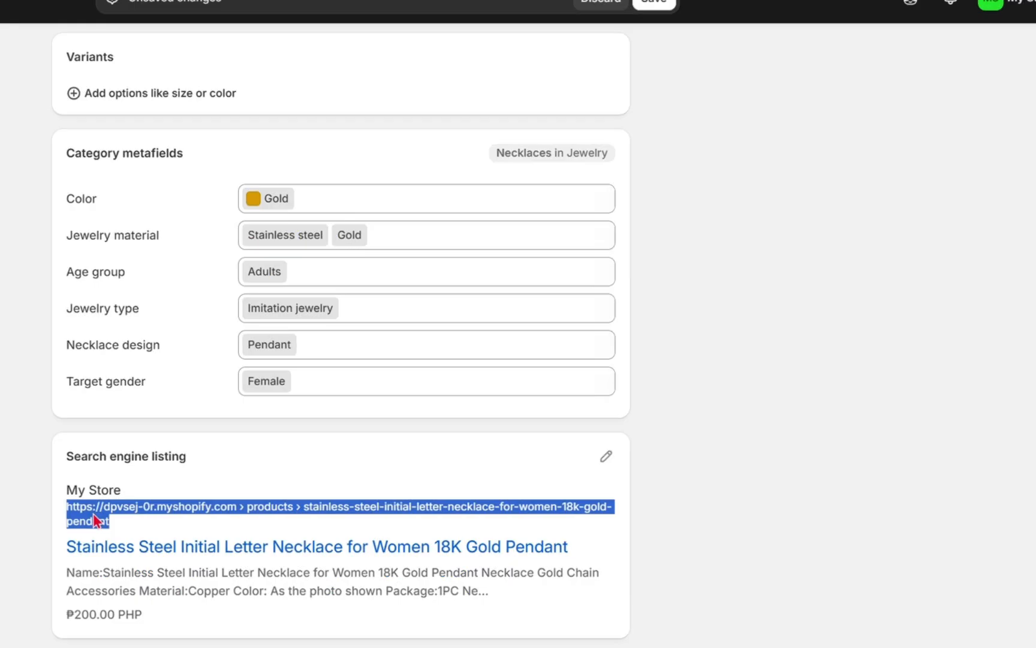
key(ctrl+Tab)
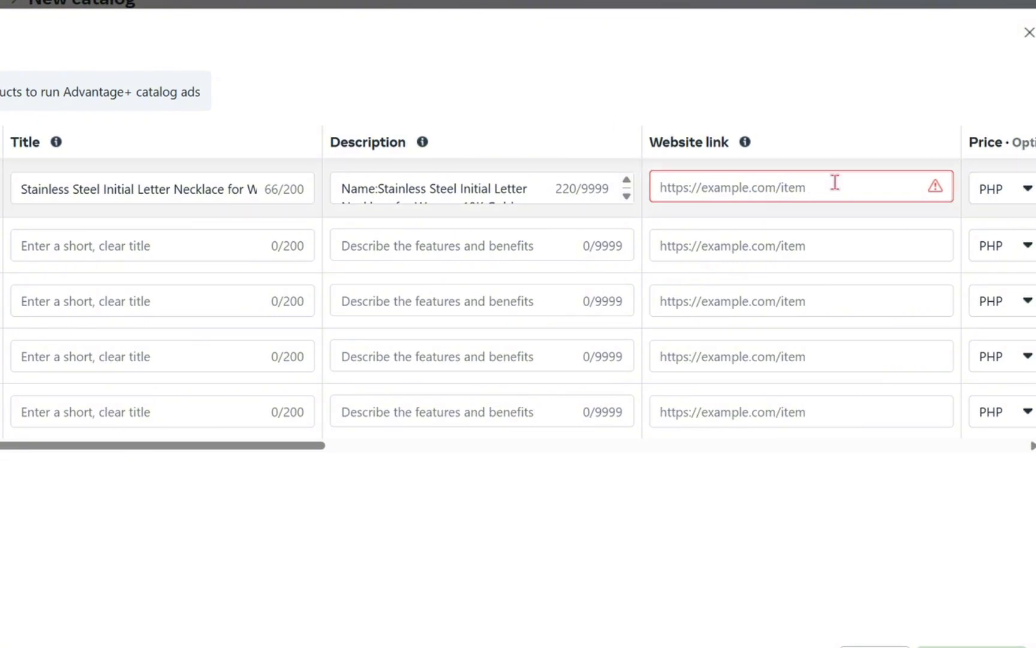
key(ctrl+v)
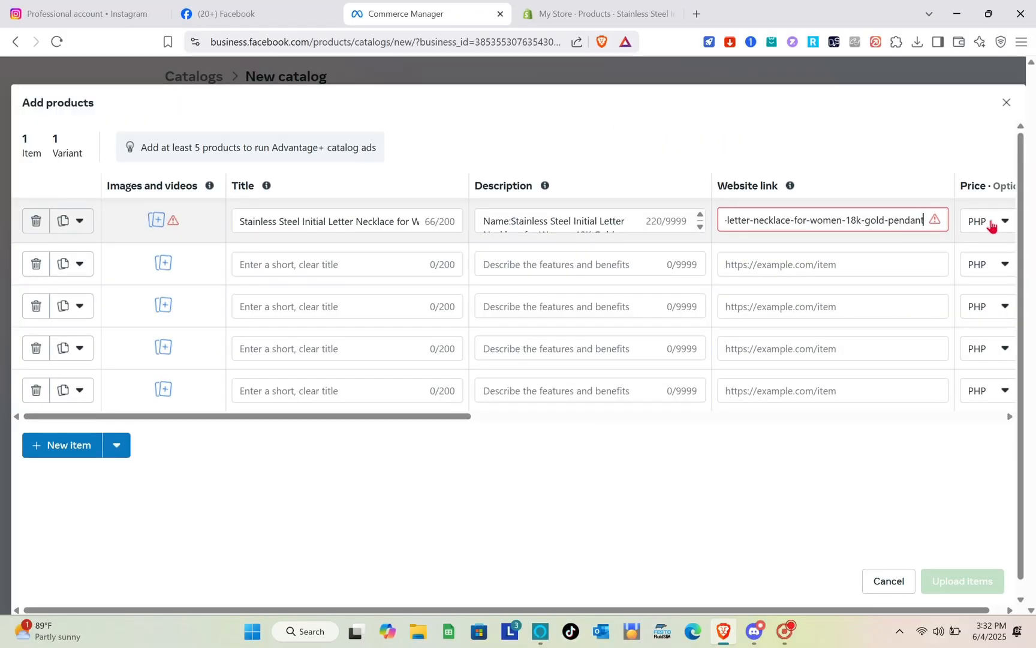
Select PHP as the first item's currency and set its price to 200
click(1010, 195)
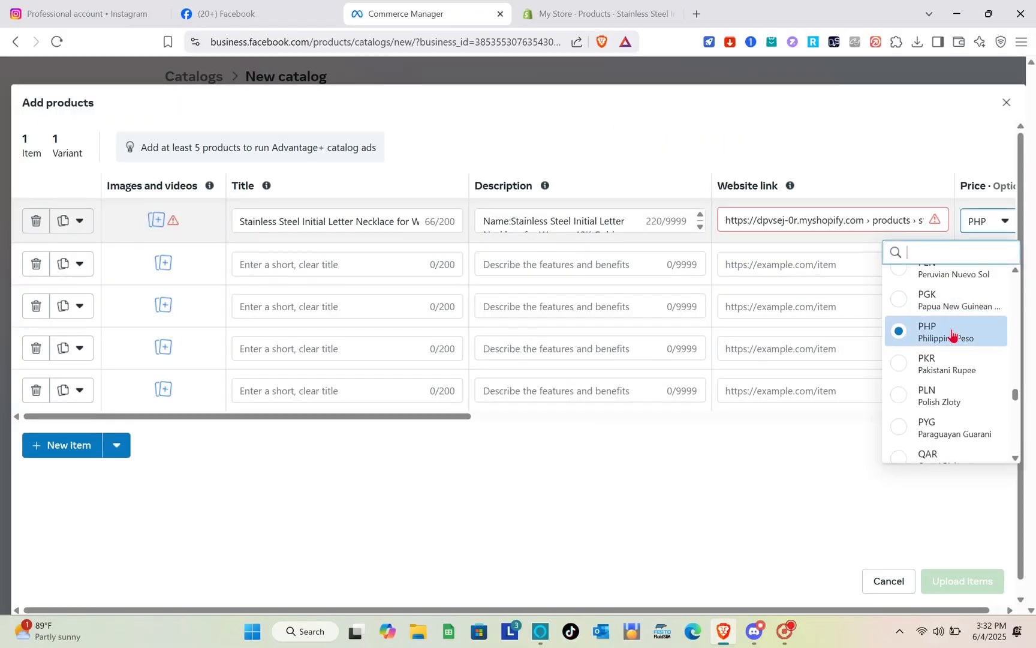
click(952, 331)
scroll(924, 328, right, 5)
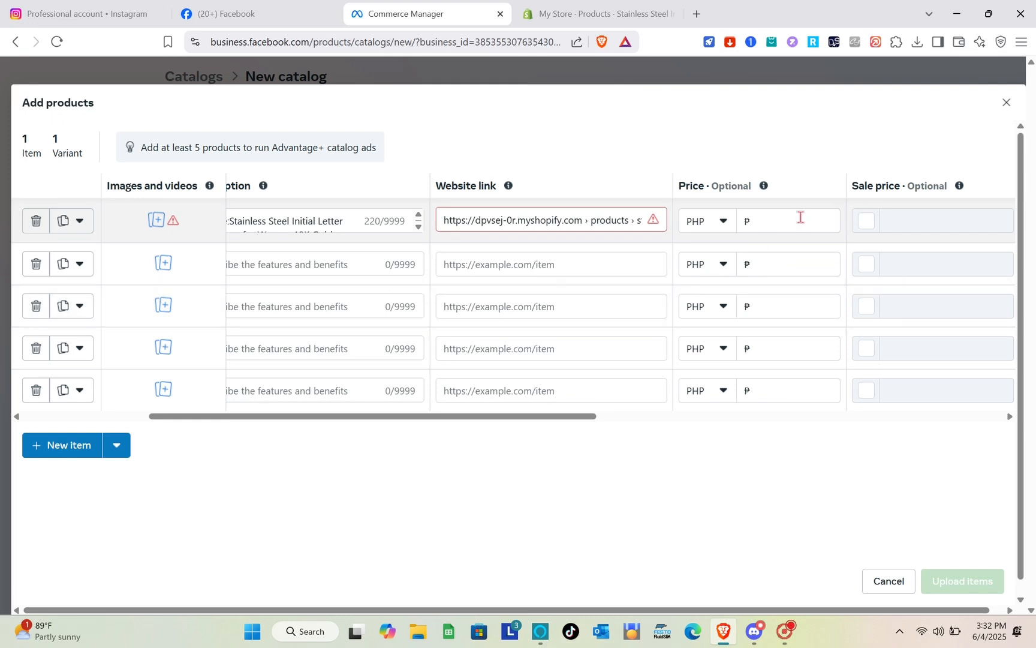
click(794, 217)
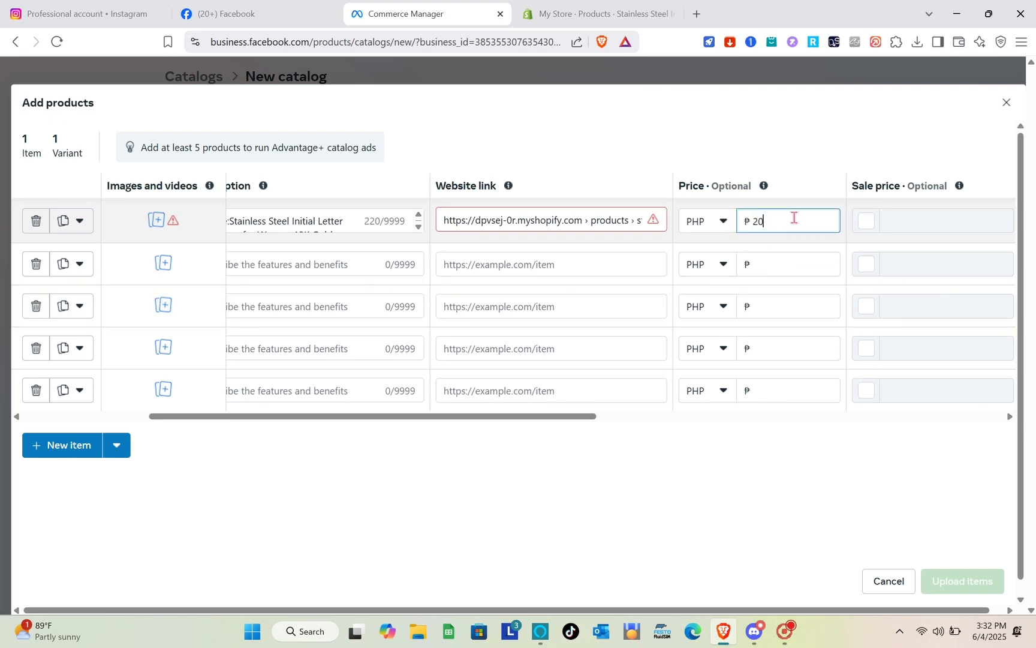
Enable the first item's sale price, try 450 as its value, and clear that entry
click(866, 223)
click(929, 220)
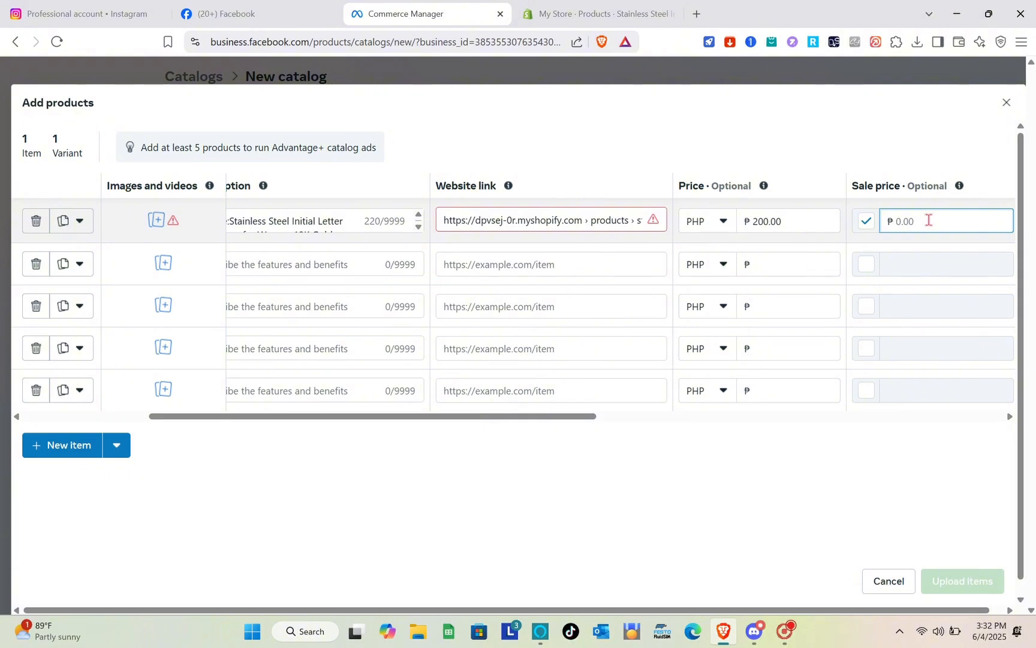
text(450)
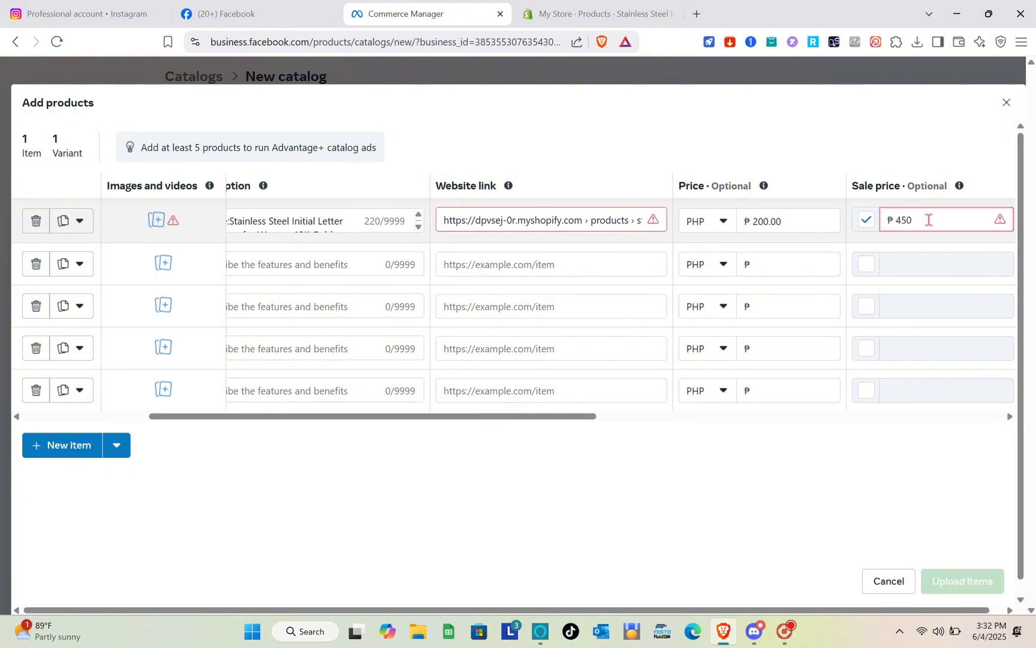
key(BackSpace)
key(BackSpace)
key(BackSpace)
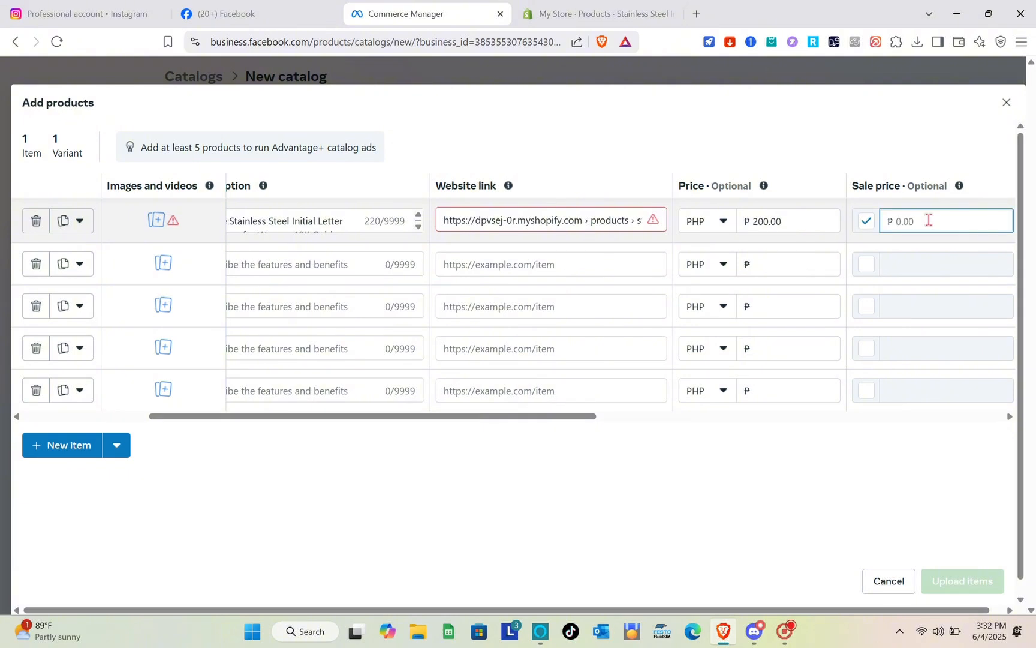
Set the first item's regular price to 450 and its sale price to 200
double_click(820, 226)
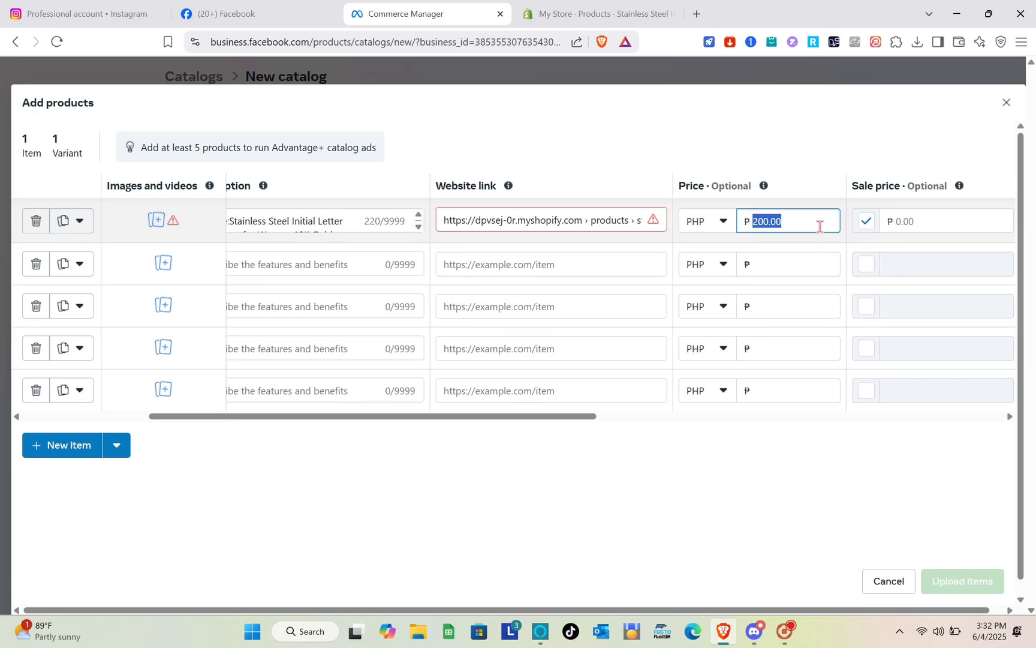
text(450)
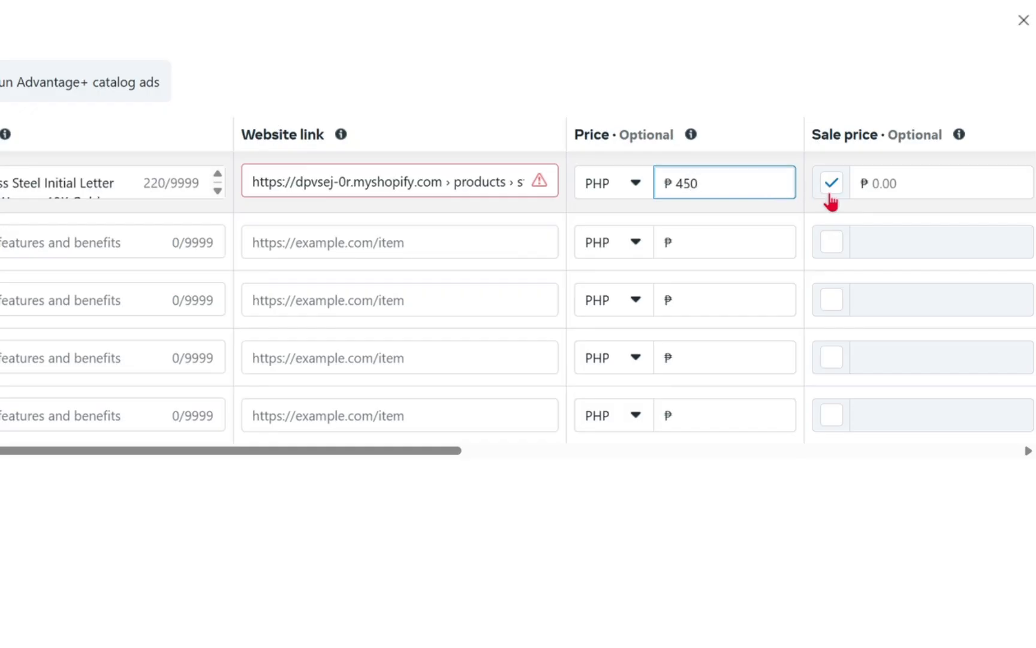
click(880, 183)
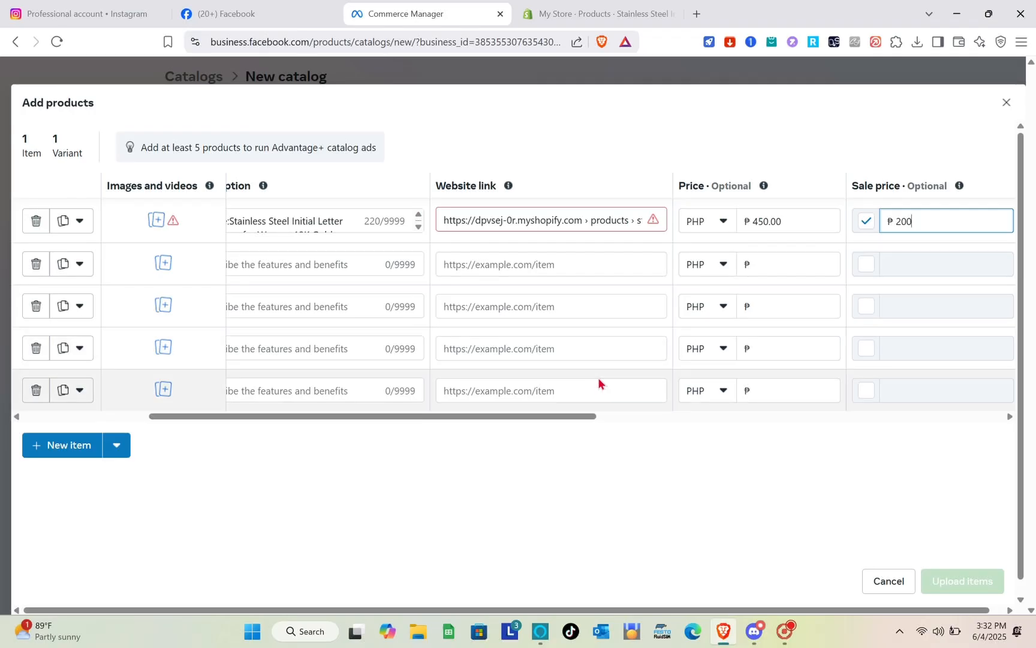
View the first item's image and video upload requirements and cancel without adding a file
scroll(598, 378, left, 5)
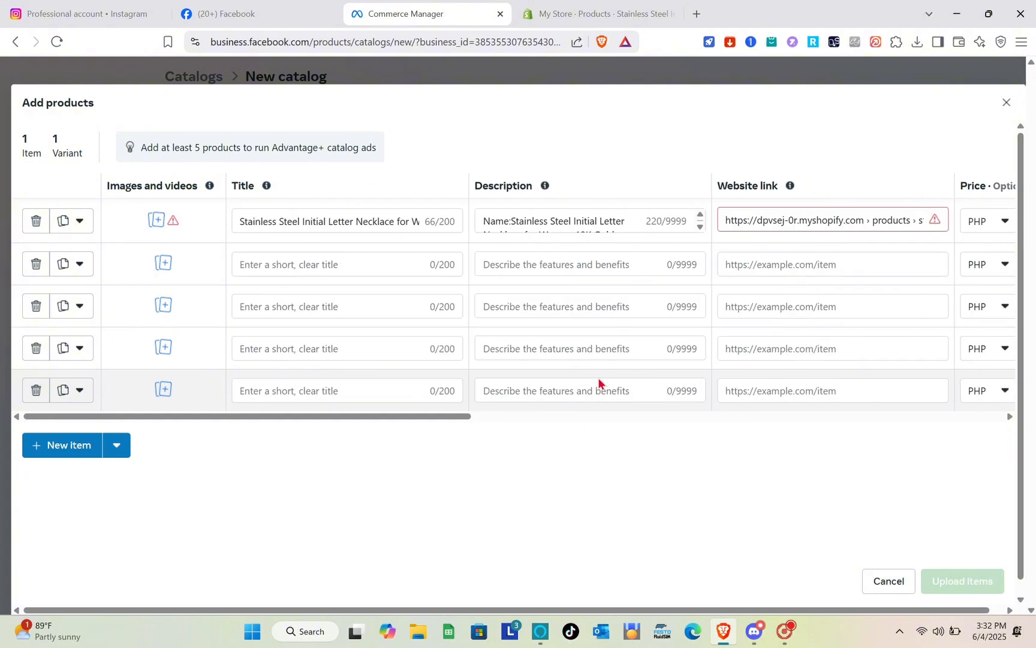
click(163, 221)
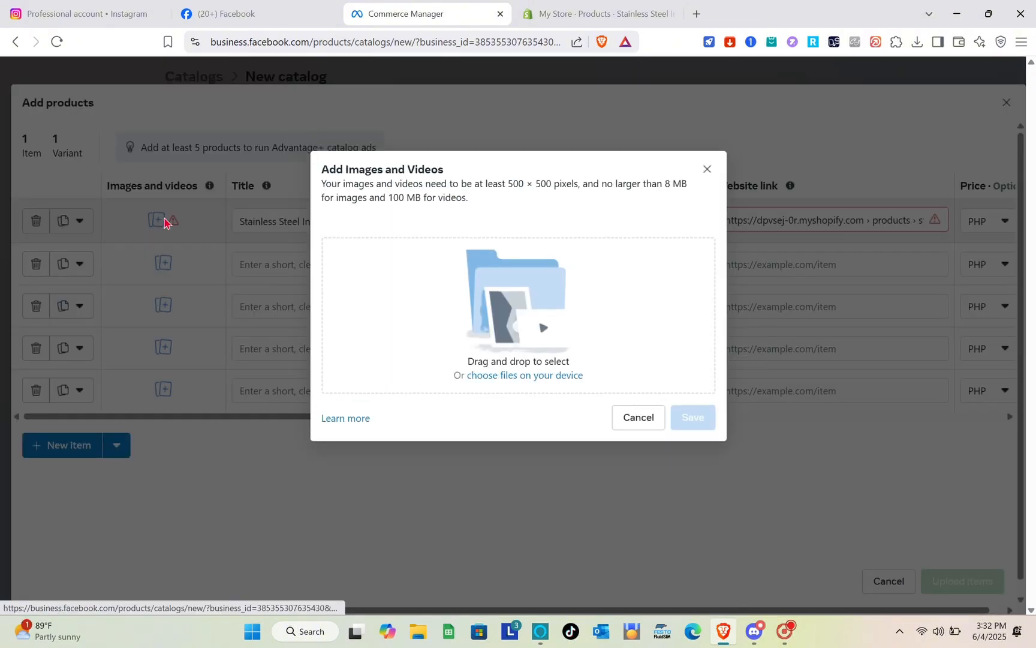
click(633, 419)
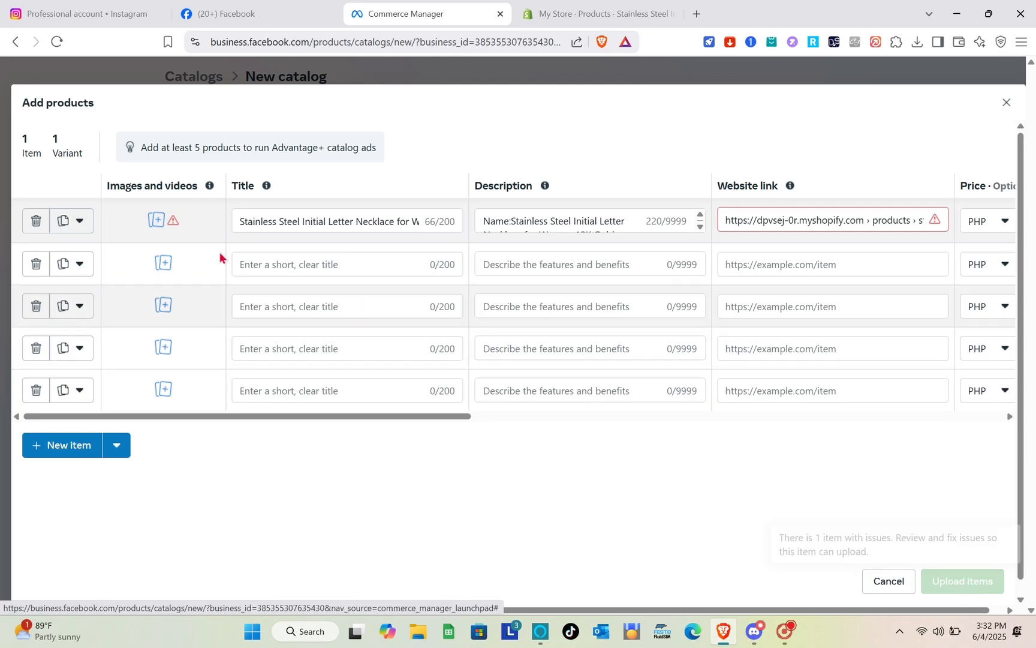
Add Screenshot 2025-06-04 153339.png as the first item's main image and review its flagged website link
click(157, 221)
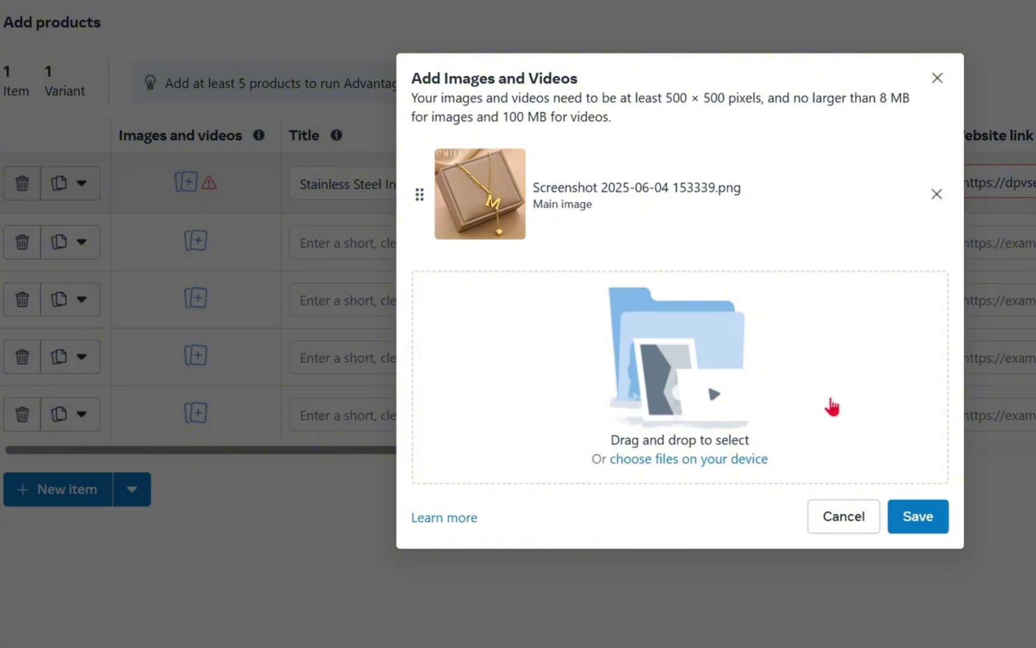
click(926, 521)
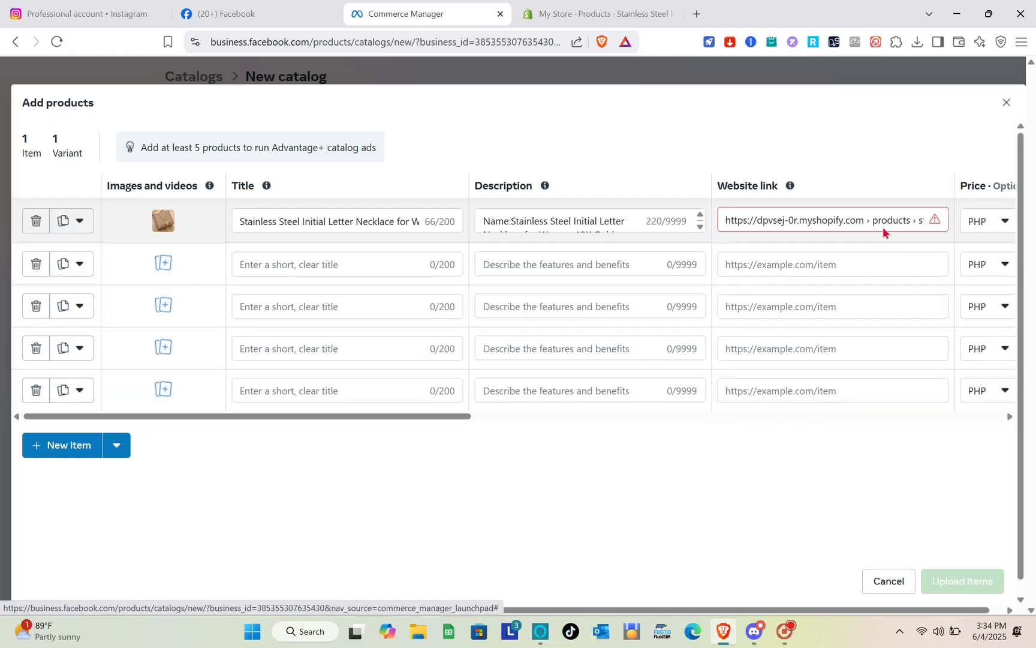
click(840, 224)
scroll(851, 220, right, 10)
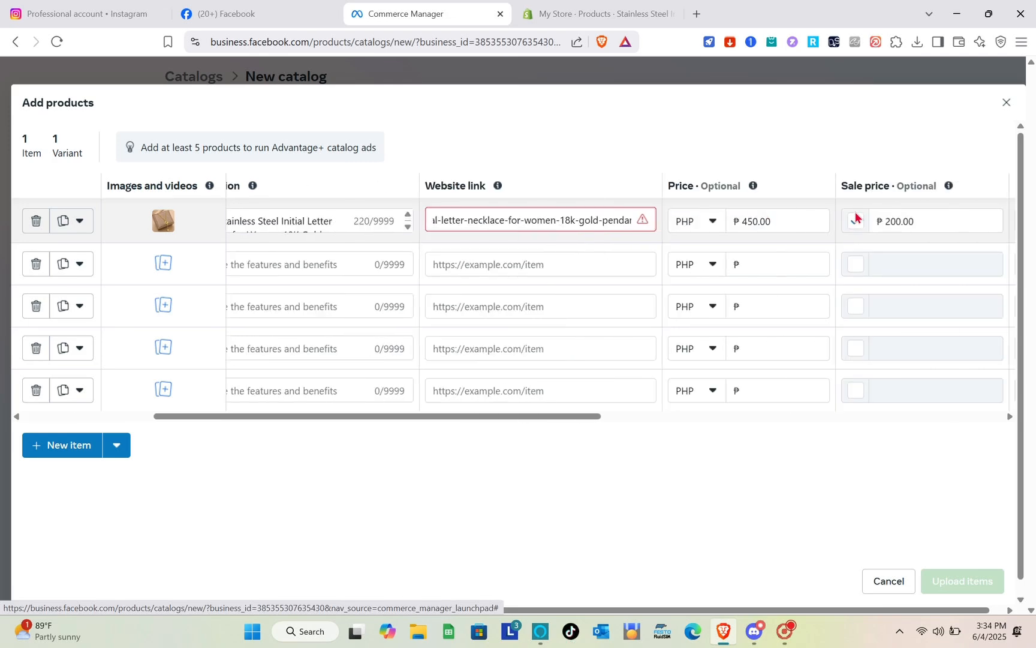
scroll(606, 250, left, 3)
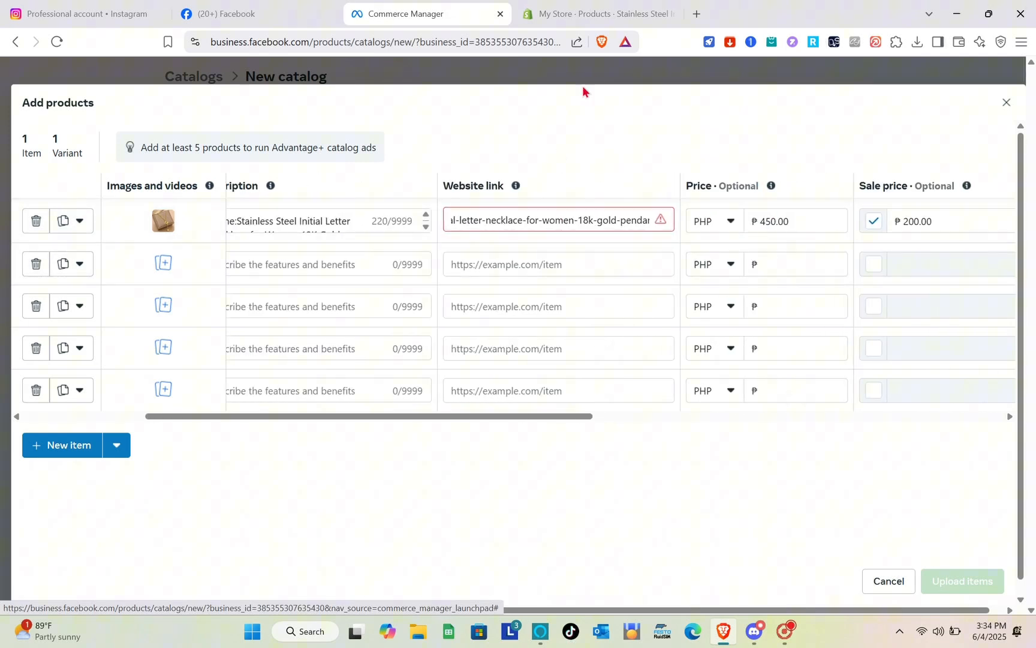
Switch to the necklace's product page in Shopify and discard its unsaved changes
click(586, 13)
scroll(513, 195, up, 2)
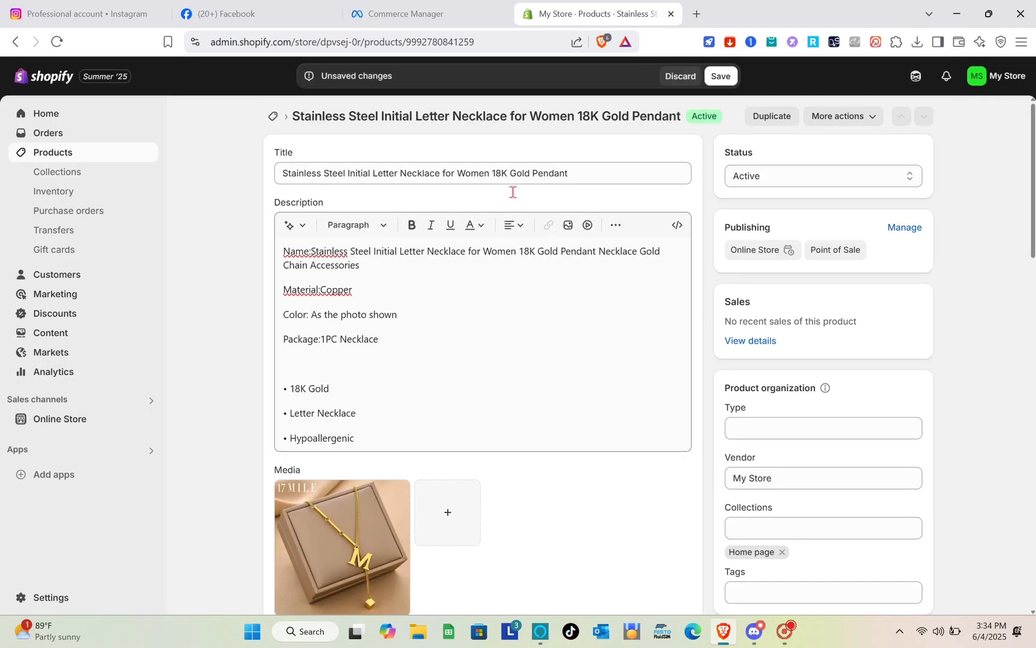
click(491, 48)
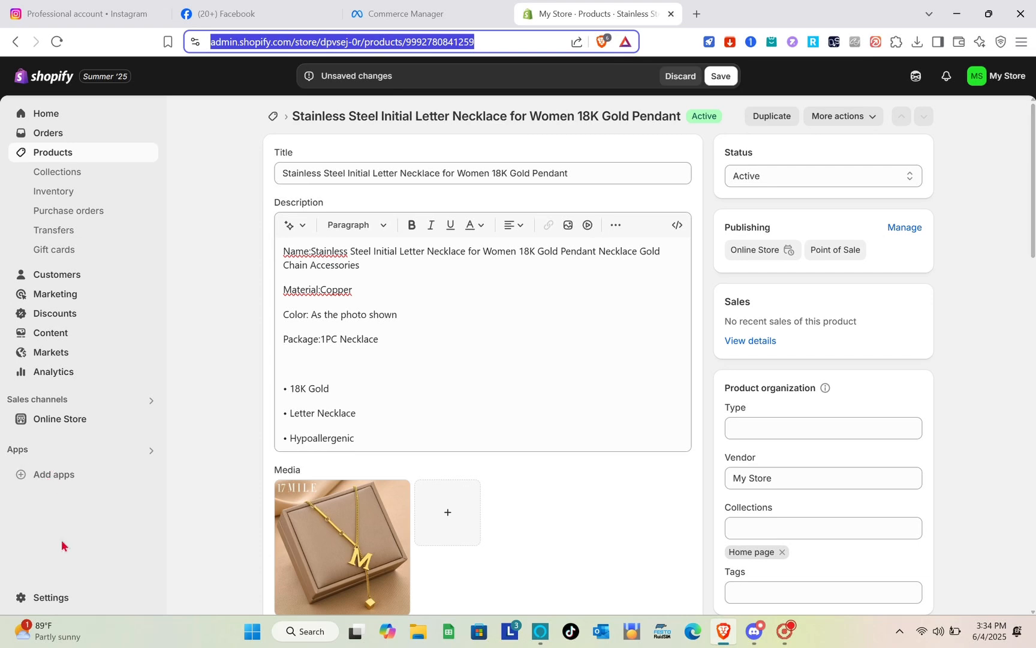
click(51, 607)
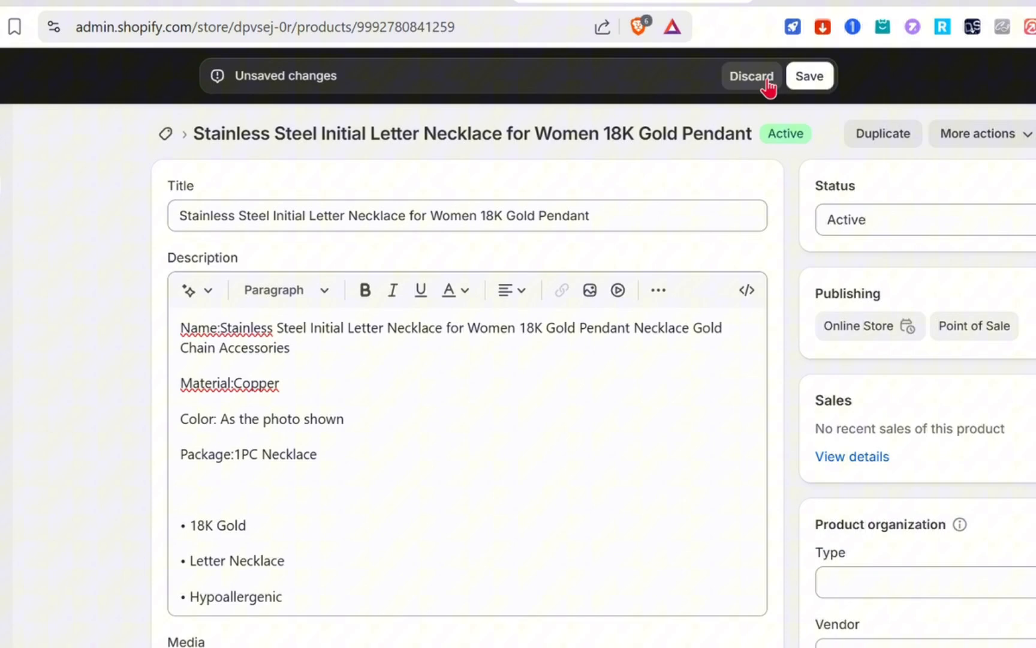
click(768, 83)
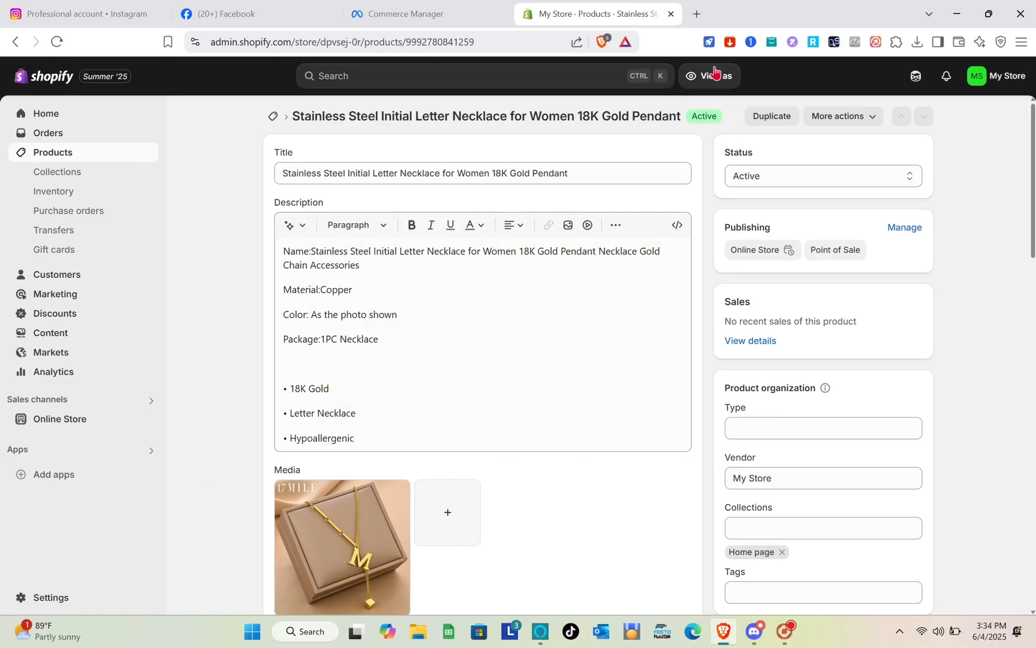
View the Shopify necklace product as it appears for the Philippines Online Store and select its page URL
click(713, 73)
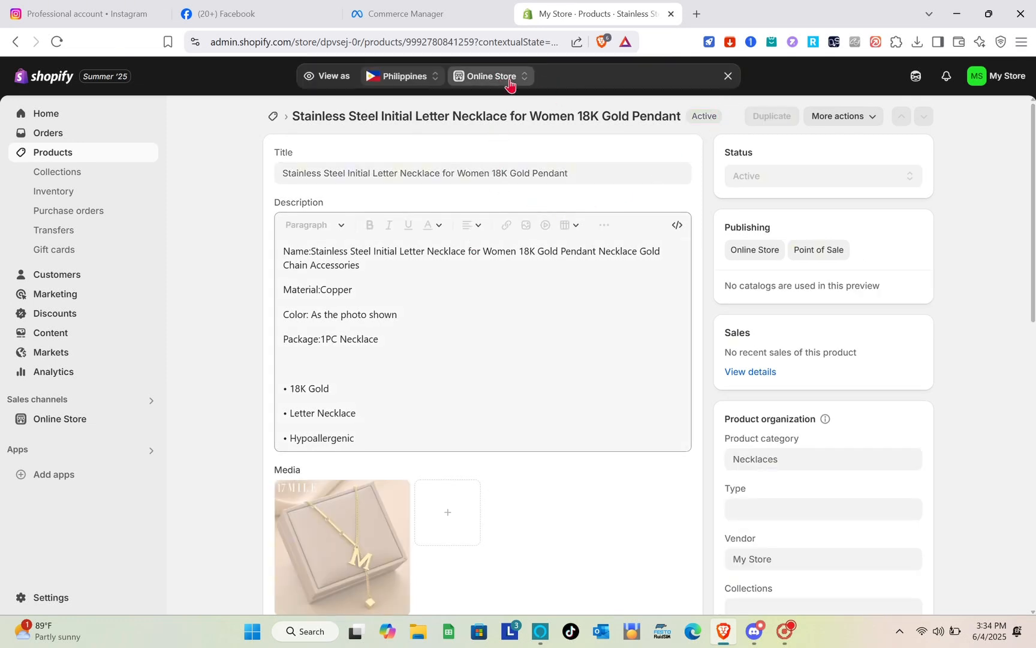
click(509, 83)
click(508, 83)
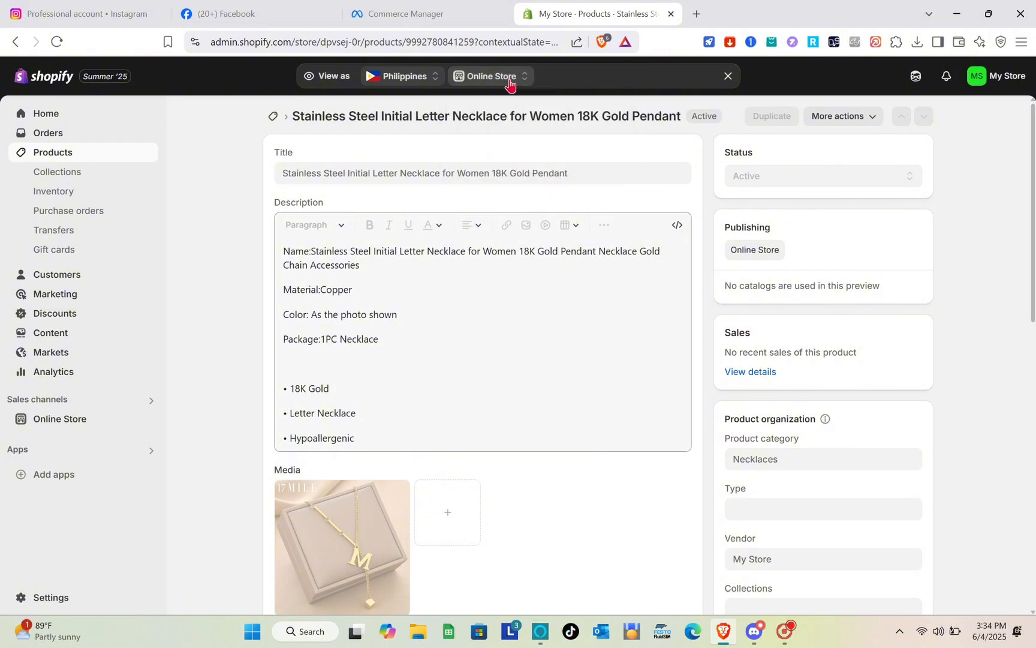
click(408, 43)
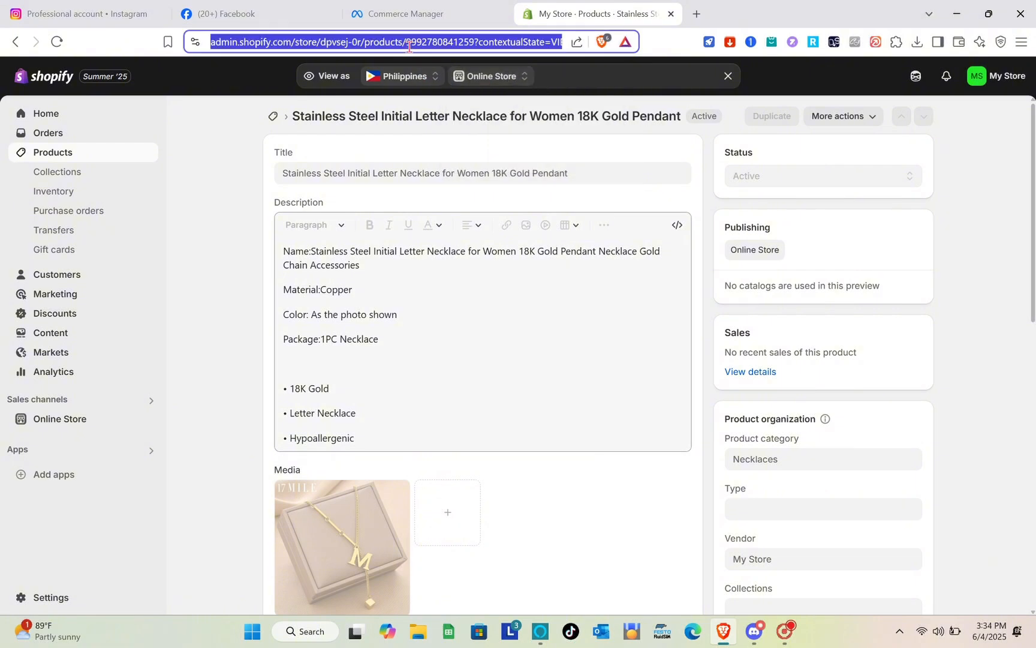
Open the domain settings of the Shopify store
click(49, 600)
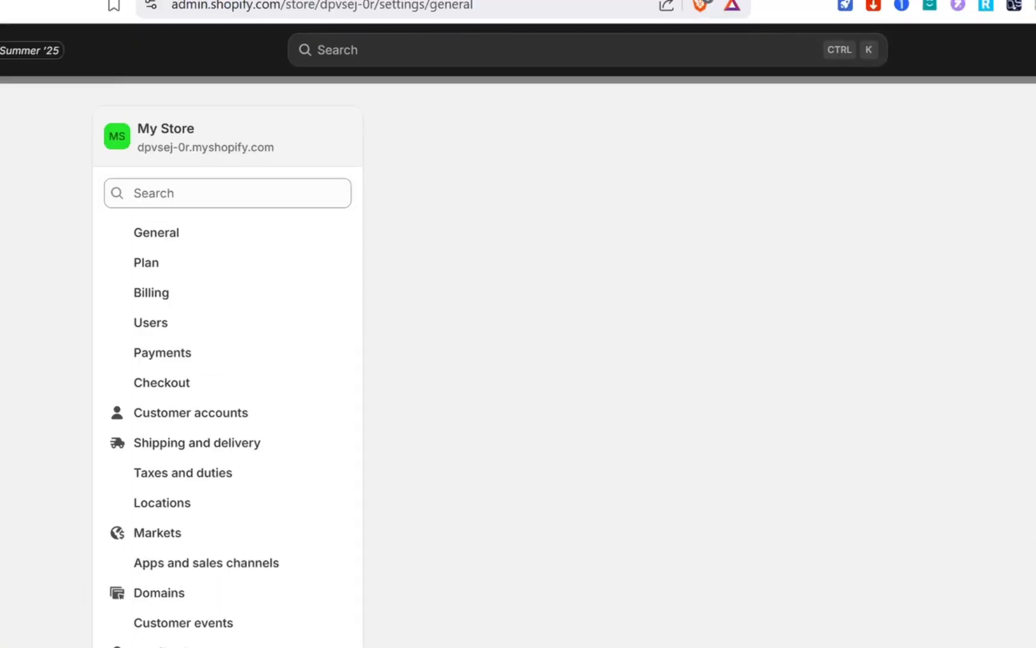
scroll(220, 441, down, 3)
scroll(219, 441, up, 2)
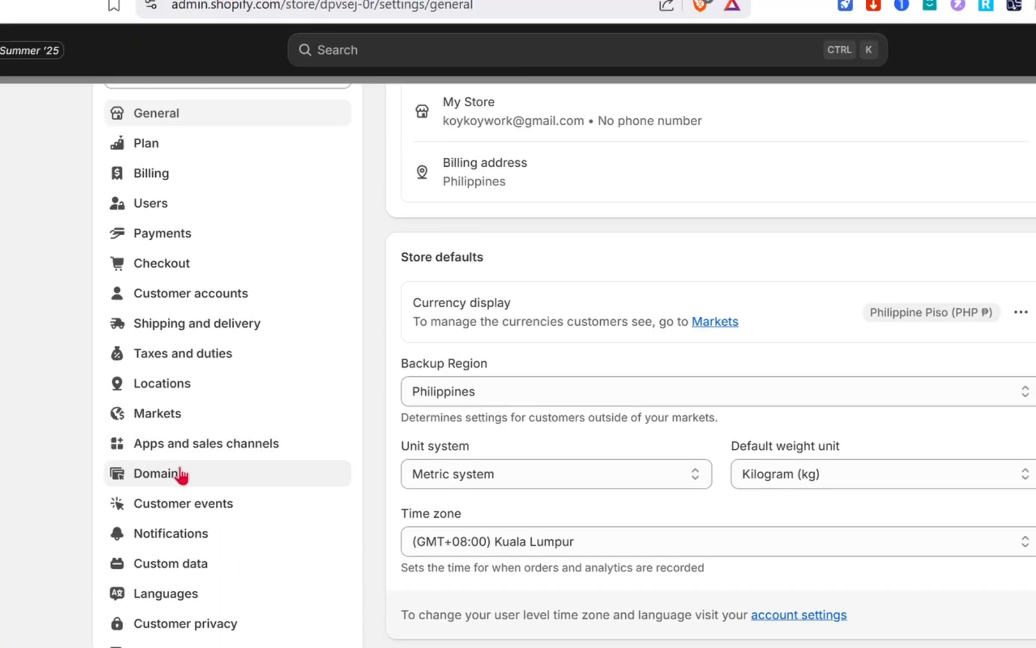
click(180, 473)
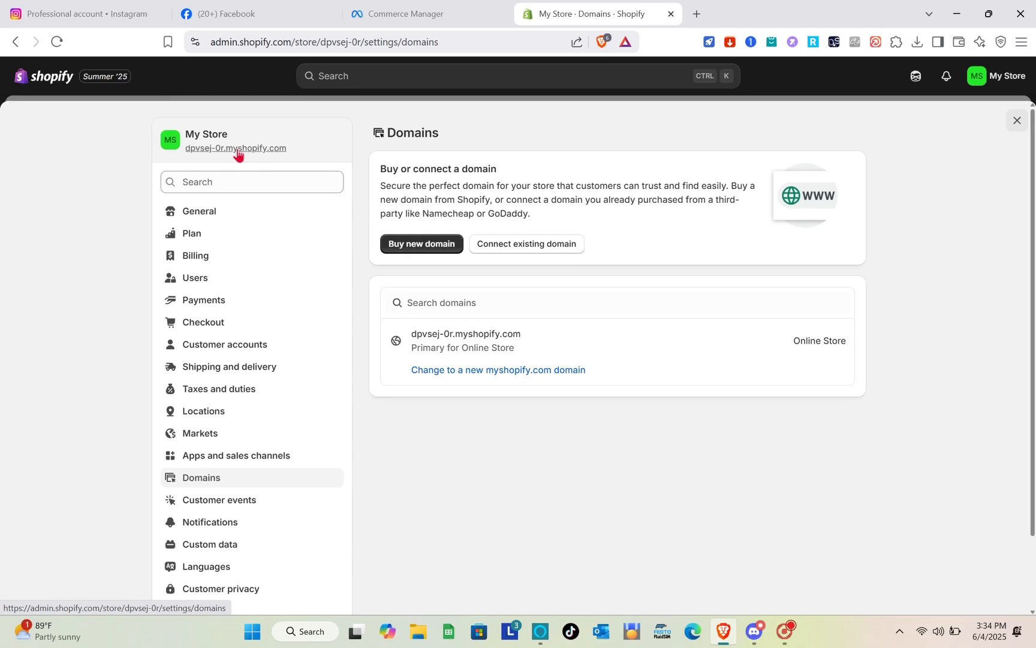
Open the primary Online Store domain and copy its name, dpvsej-0r.myshopify.com
right_click(496, 344)
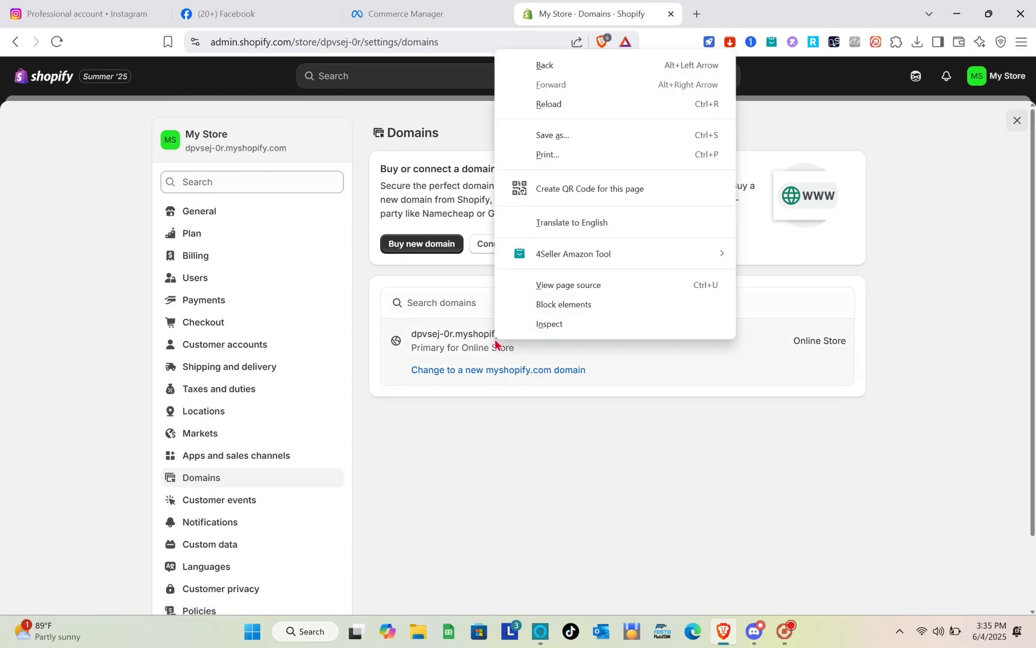
click(441, 327)
click(455, 340)
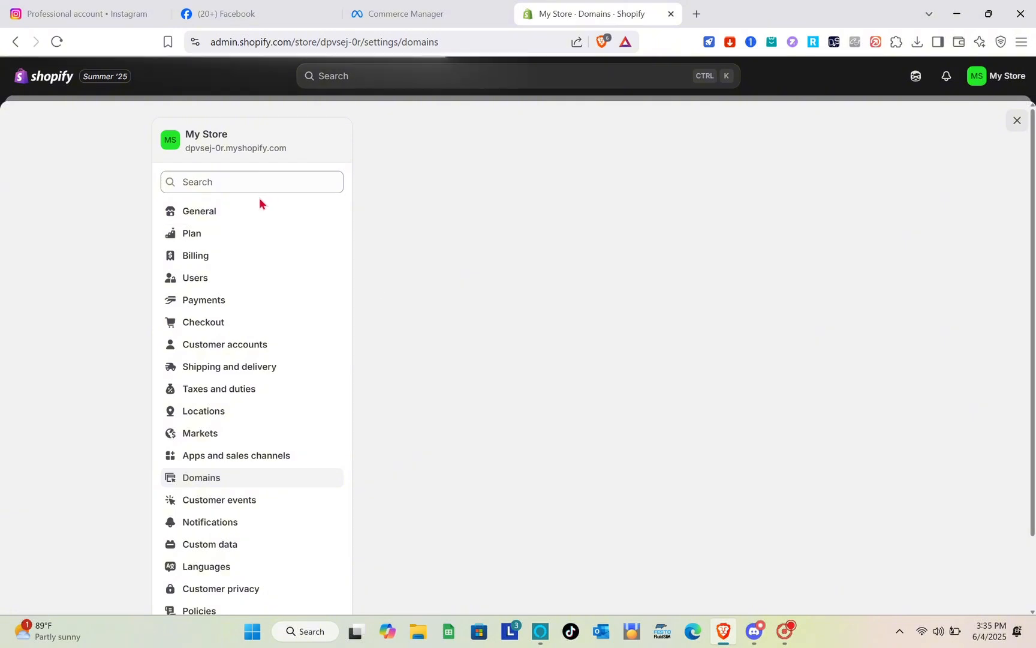
right_click(503, 147)
click(498, 132)
triple_click(498, 132)
key(ctrl+c)
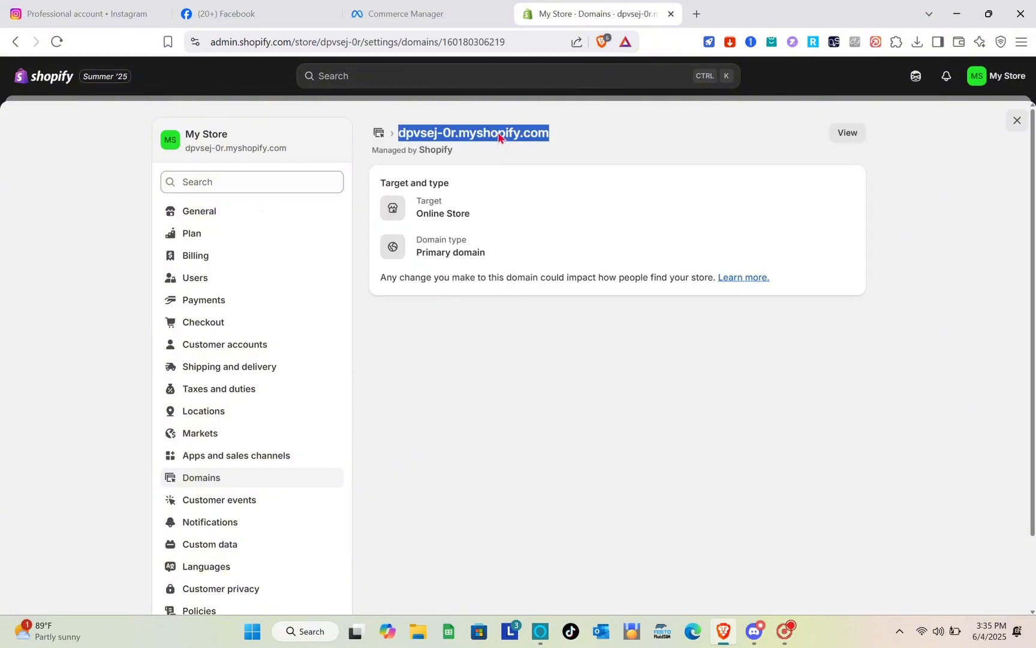
click(418, 9)
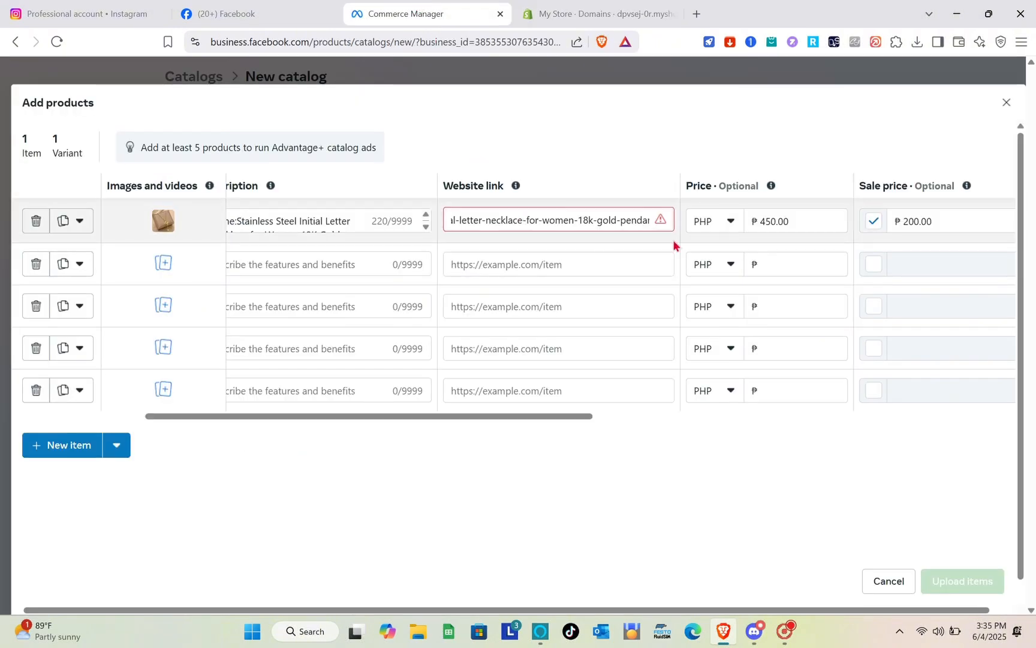
triple_click(640, 219)
key(ctrl+v)
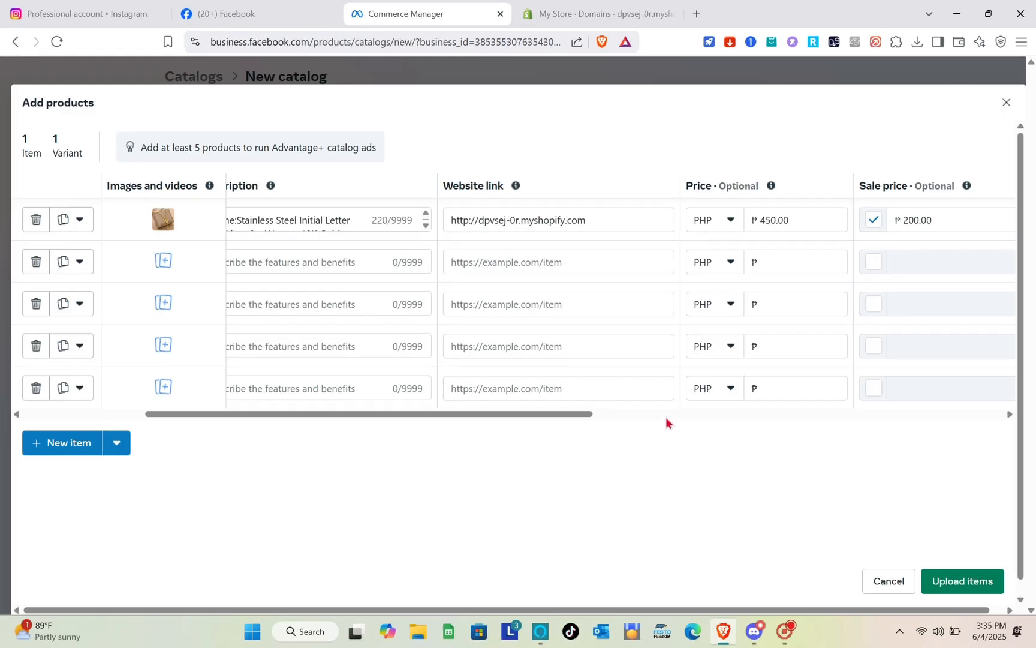
click(987, 577)
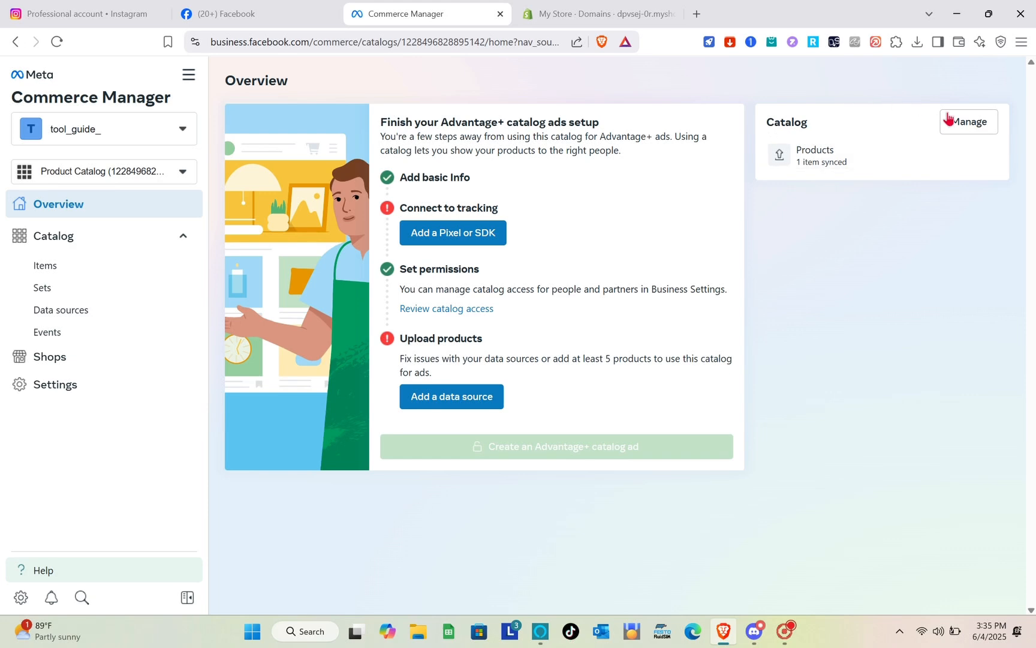
Open the new catalog's item list and select the Stainless Steel Initial Letter Necklace
click(960, 124)
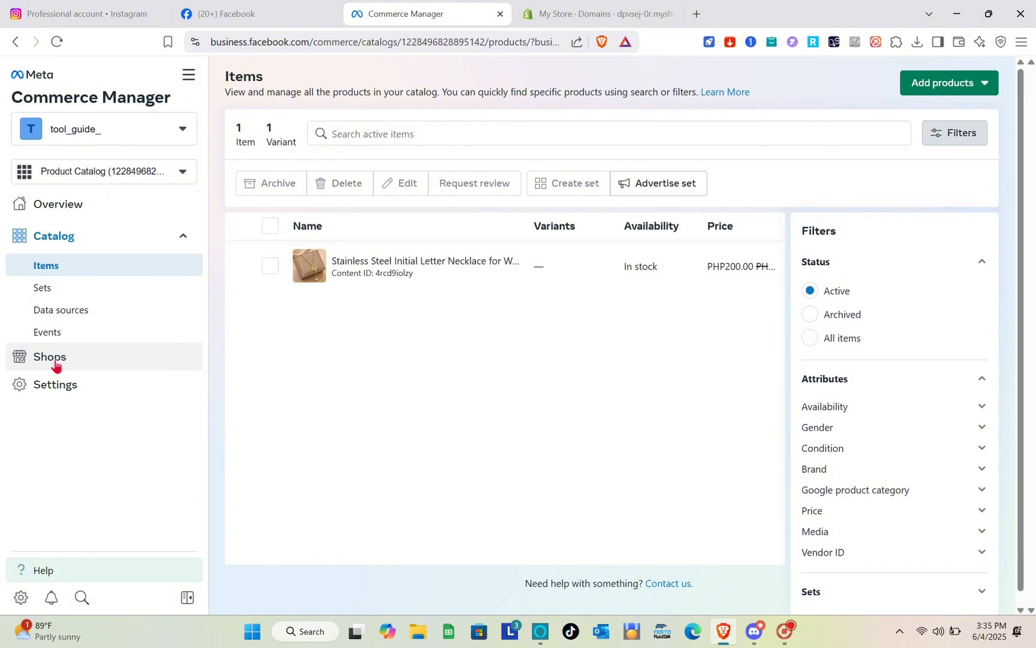
click(271, 267)
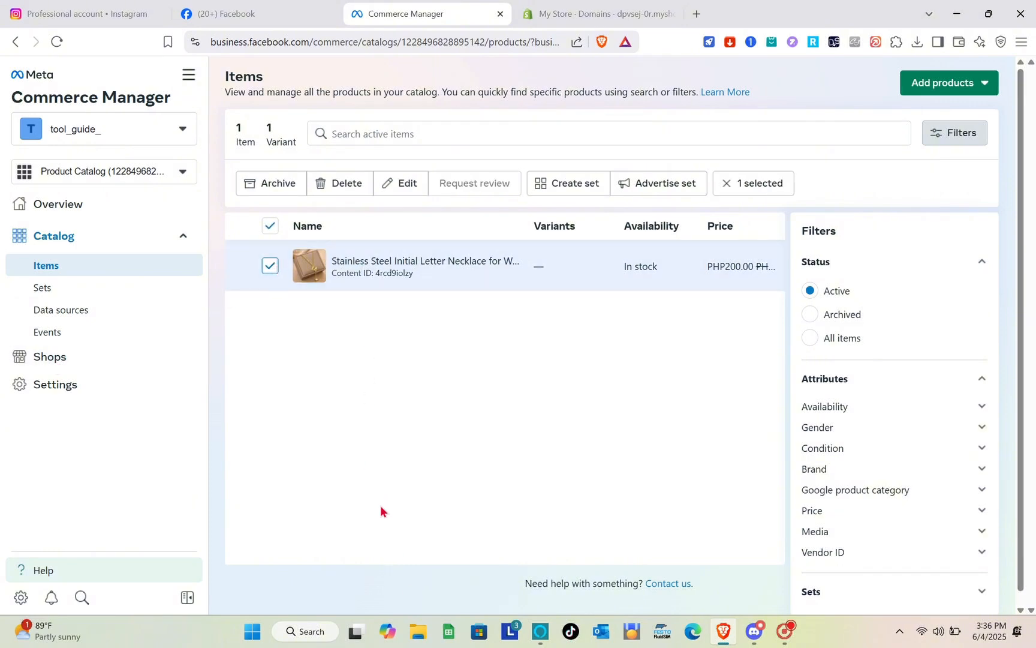
scroll(815, 458, down, 1)
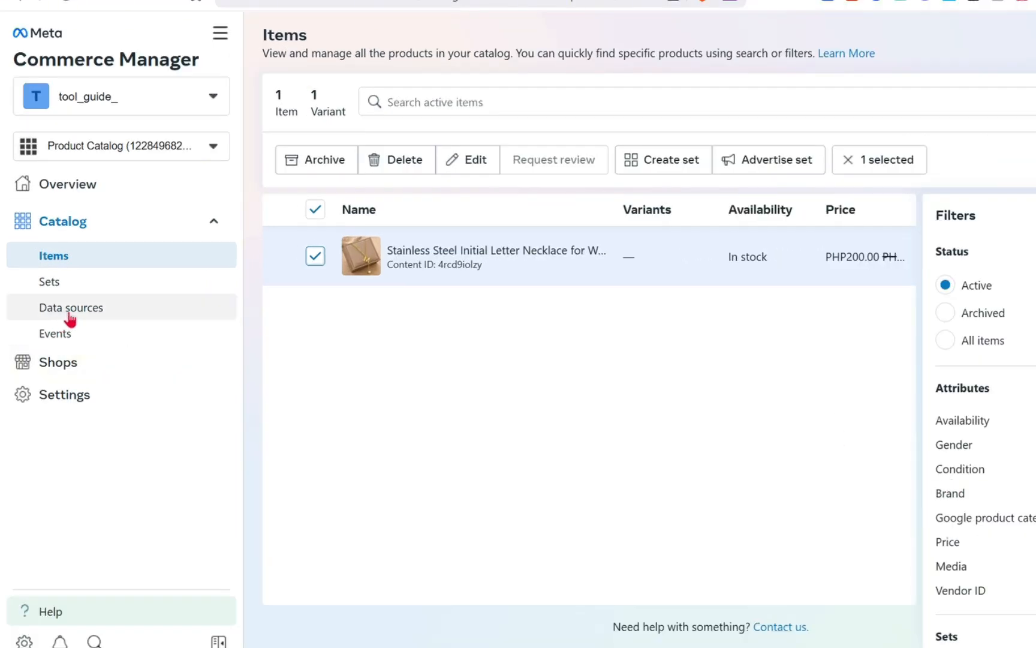
Start creating a shop from the catalog's Shops section and advance to the partner platform choices
click(86, 370)
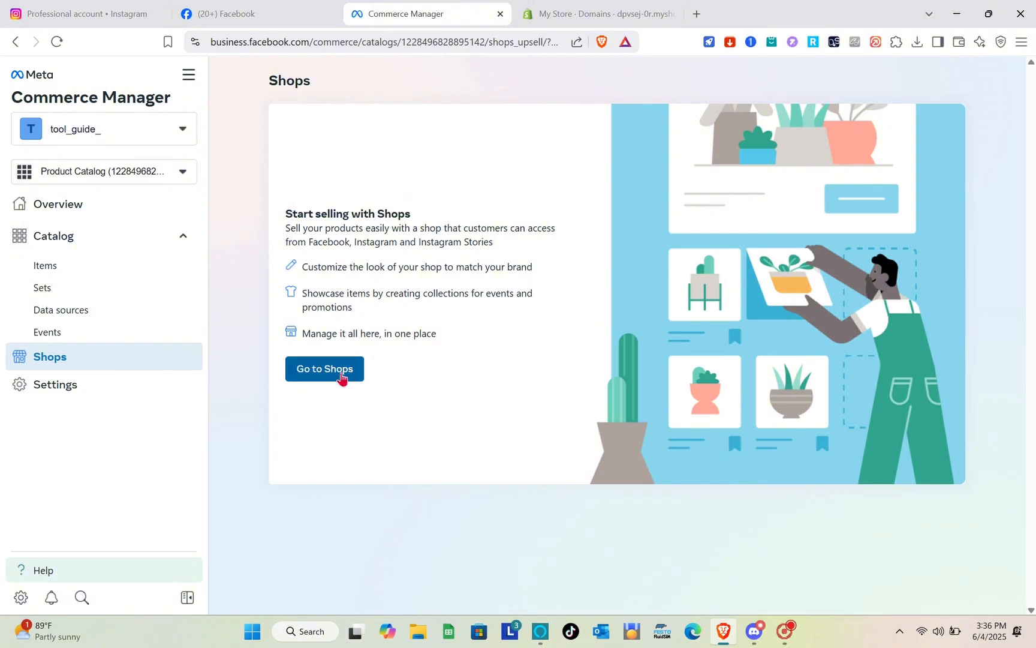
click(342, 376)
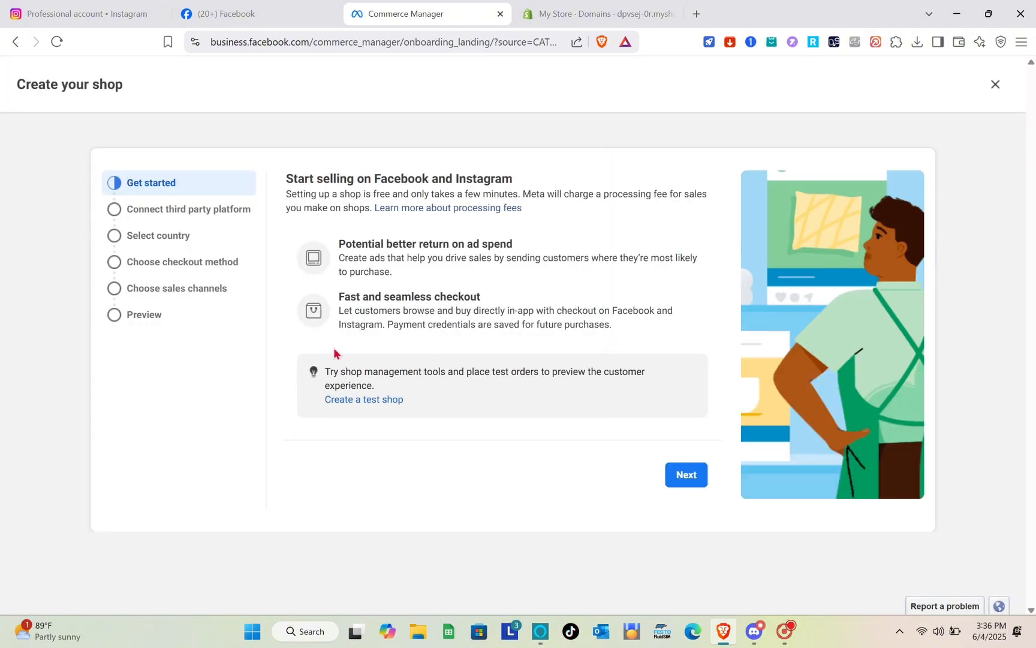
click(699, 477)
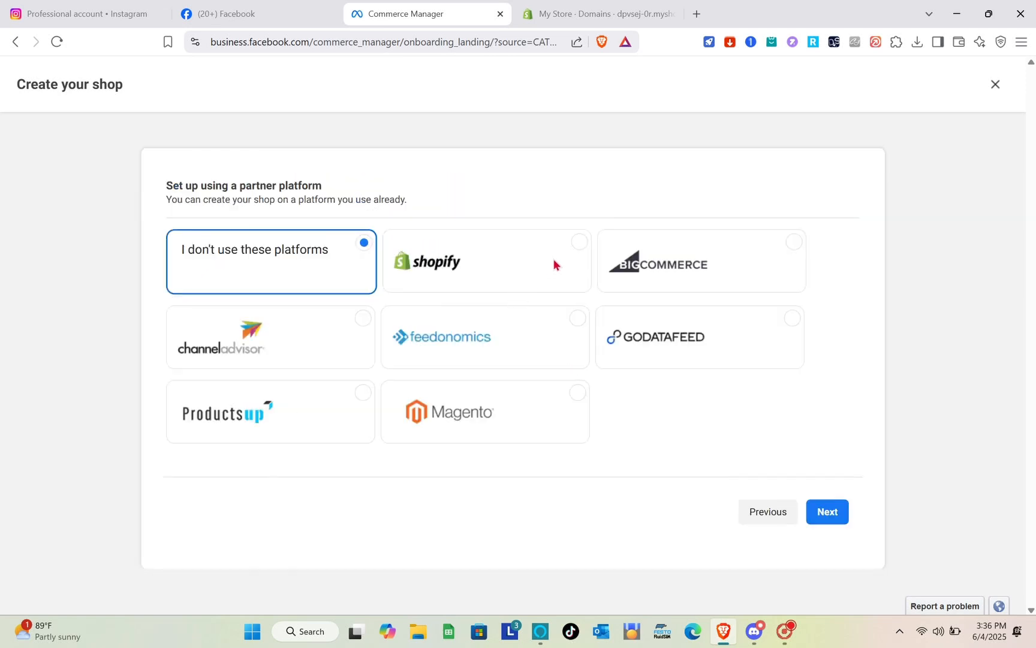
Switch to Instagram and open the account's profile and its options
click(67, 6)
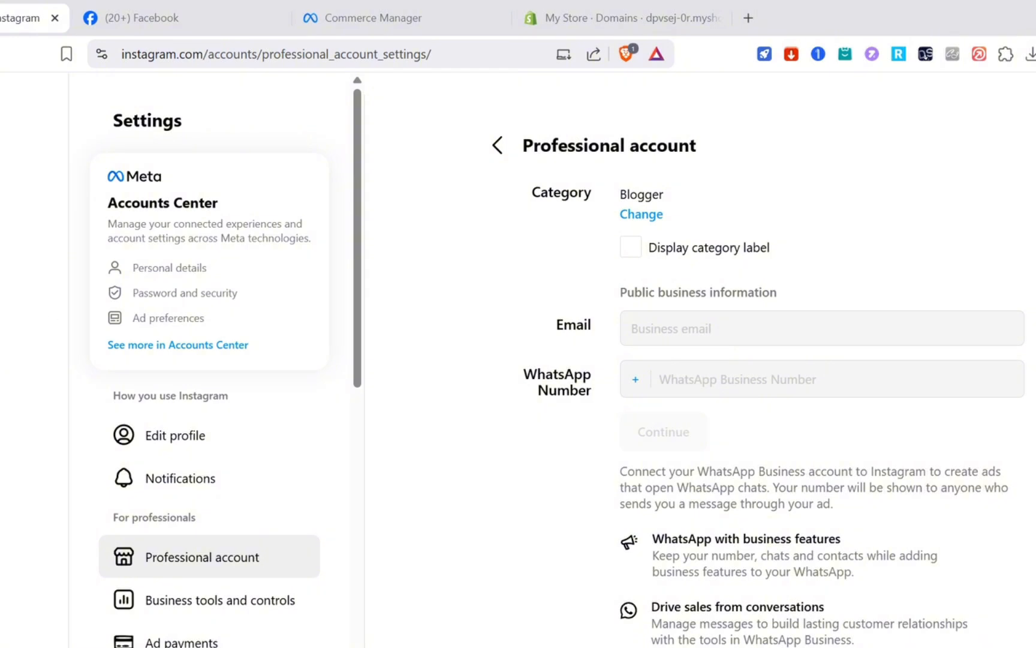
click(18, 589)
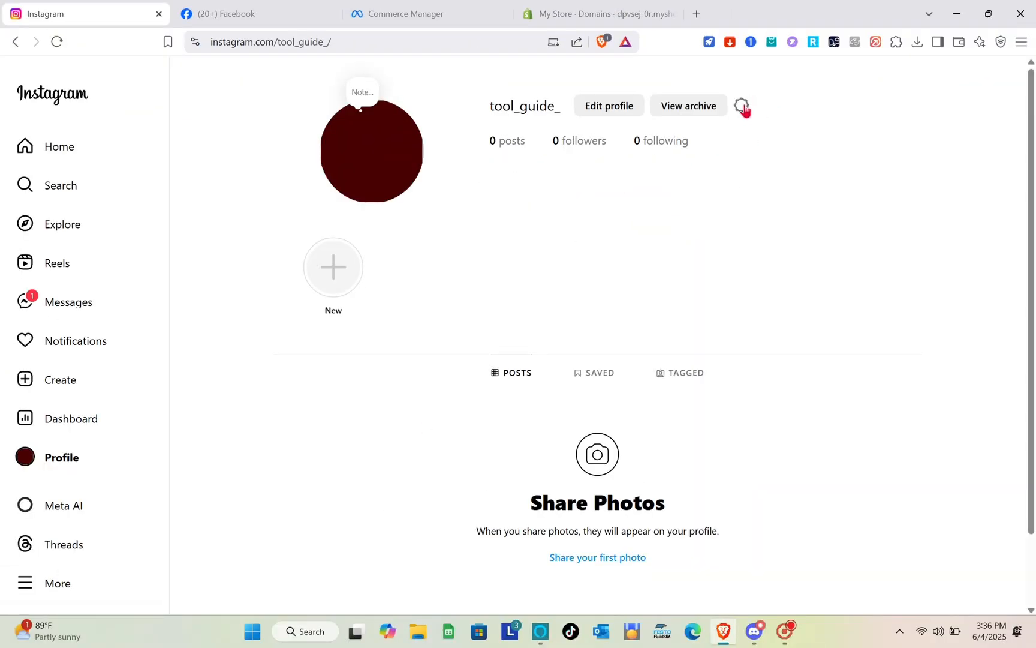
click(743, 107)
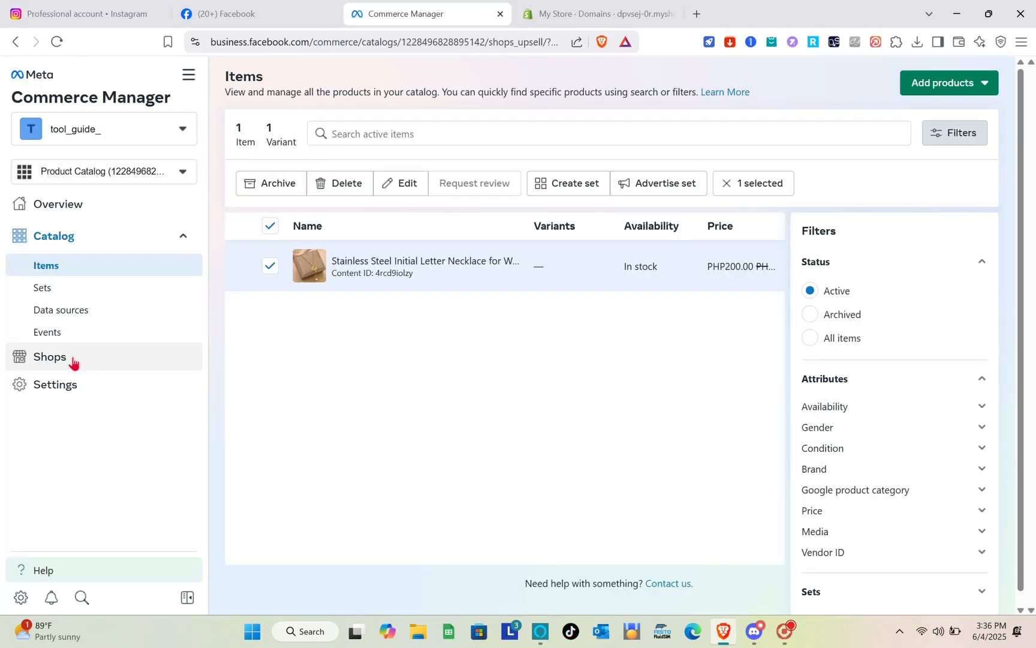
Return to Shops in Commerce Manager and review the shop creation steps up to the partner platform choices
click(71, 360)
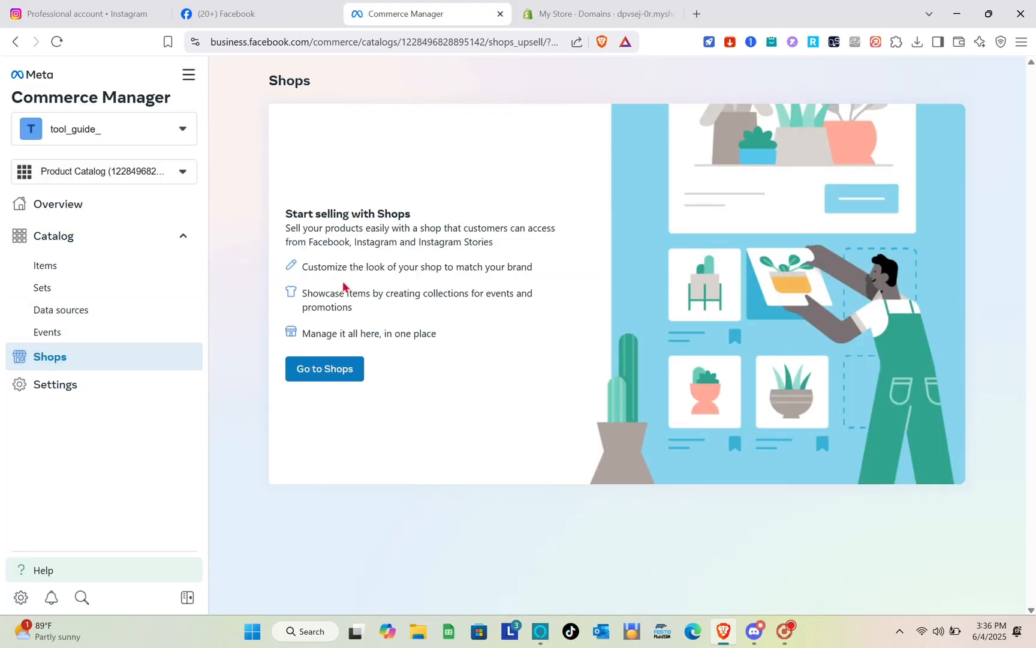
click(341, 373)
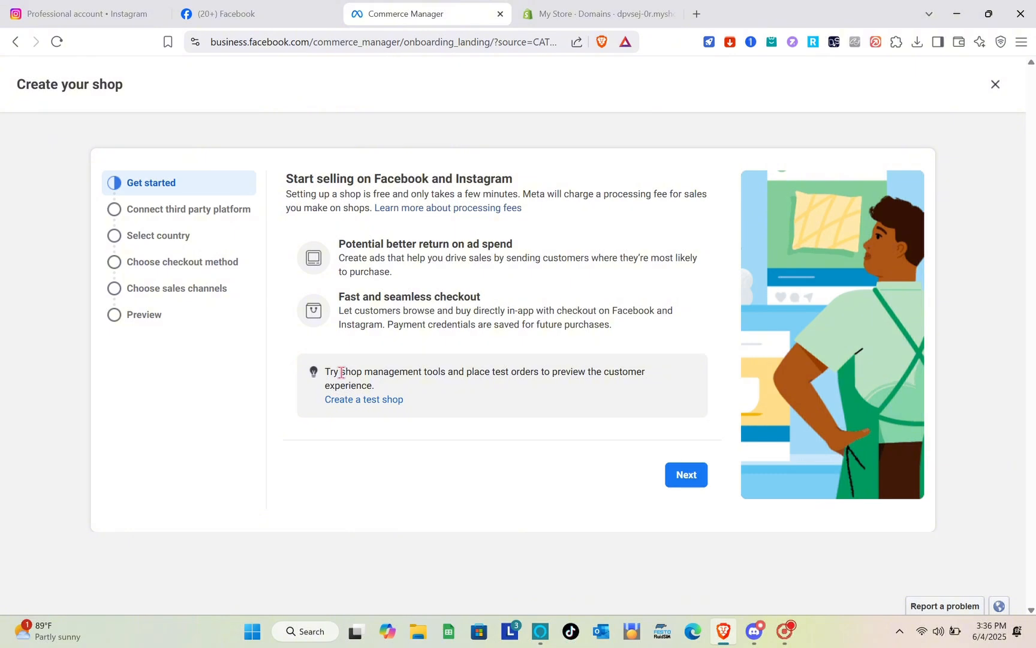
click(699, 479)
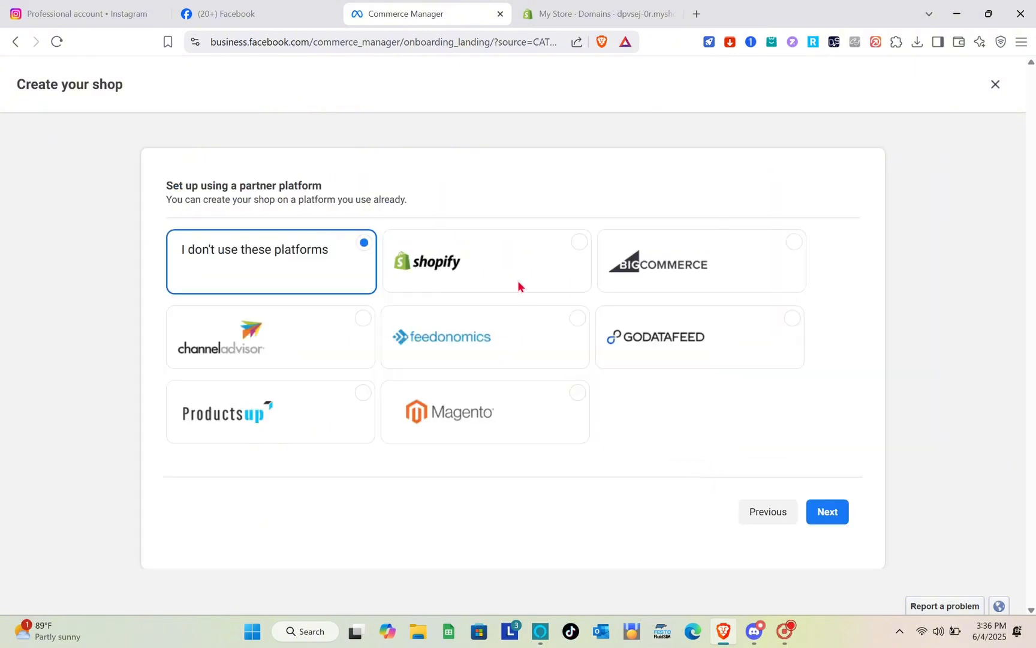
click(68, 6)
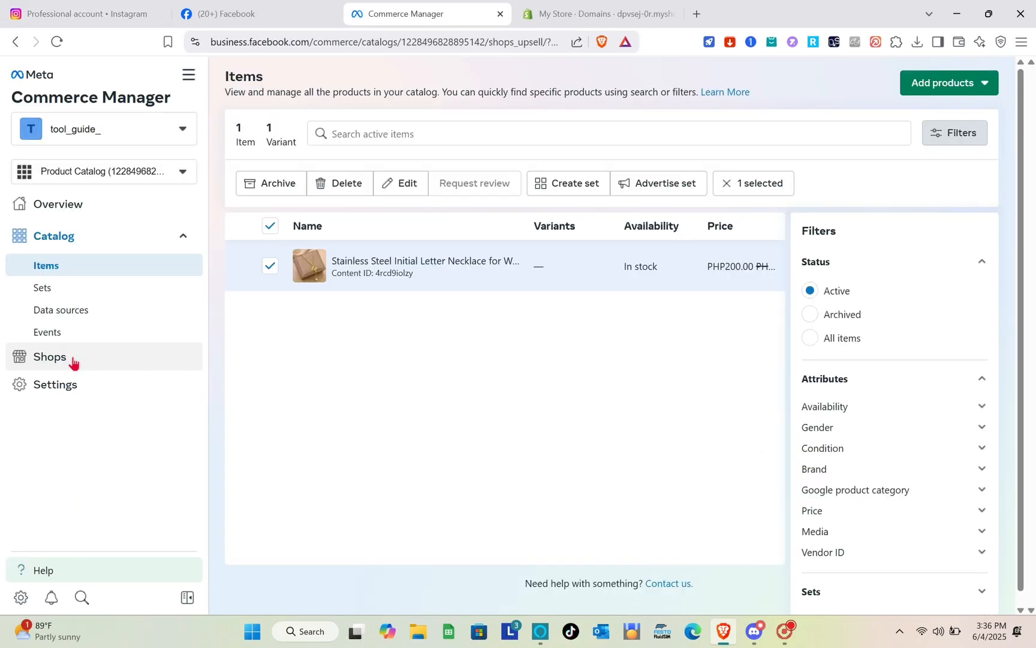
click(71, 361)
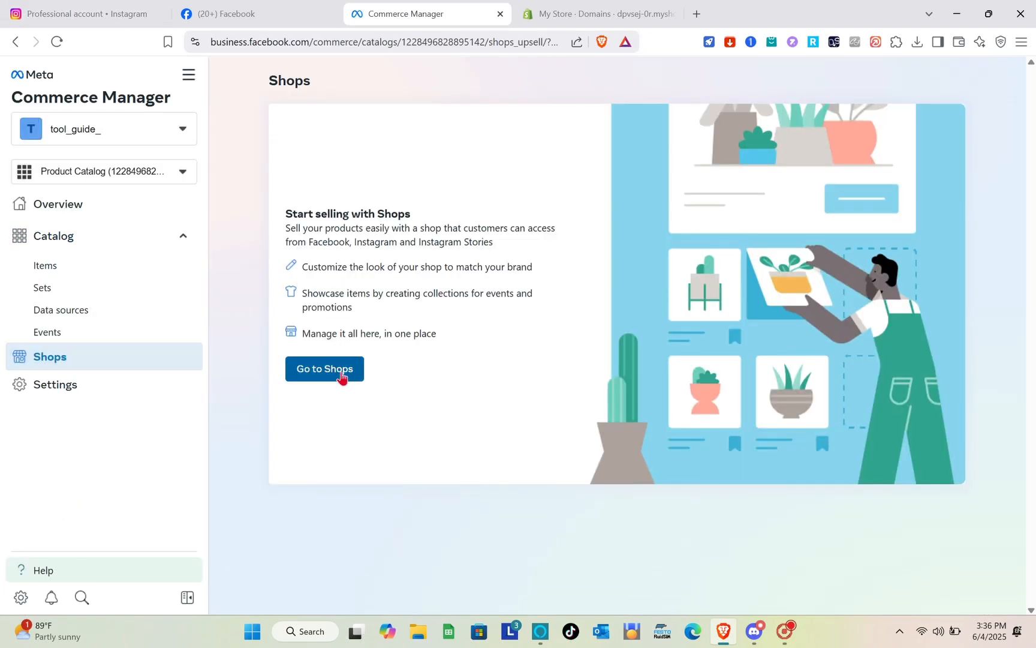
click(342, 375)
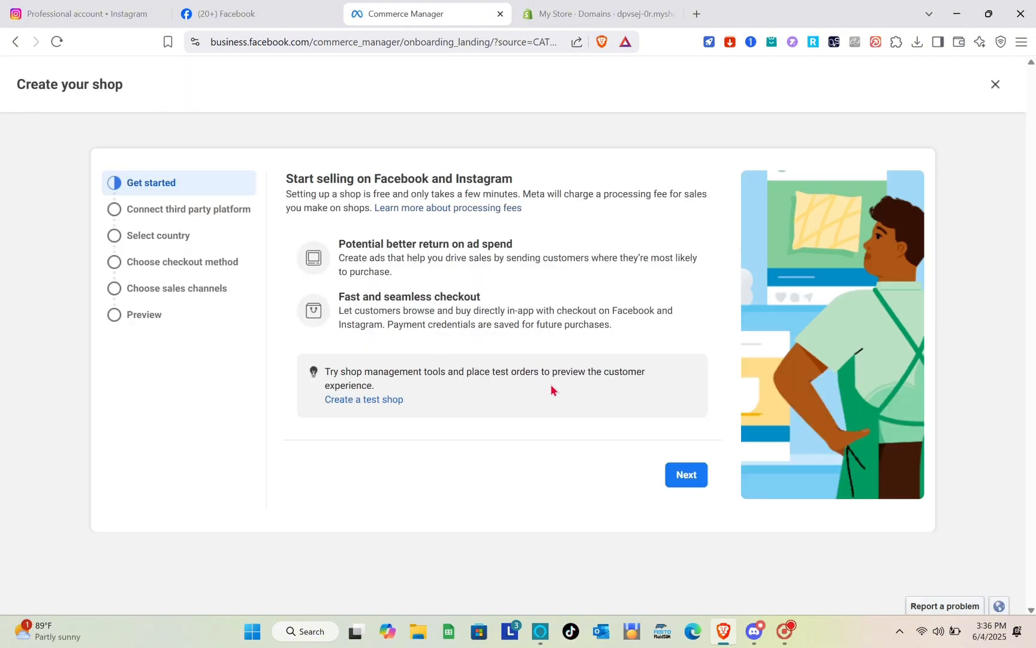
click(699, 478)
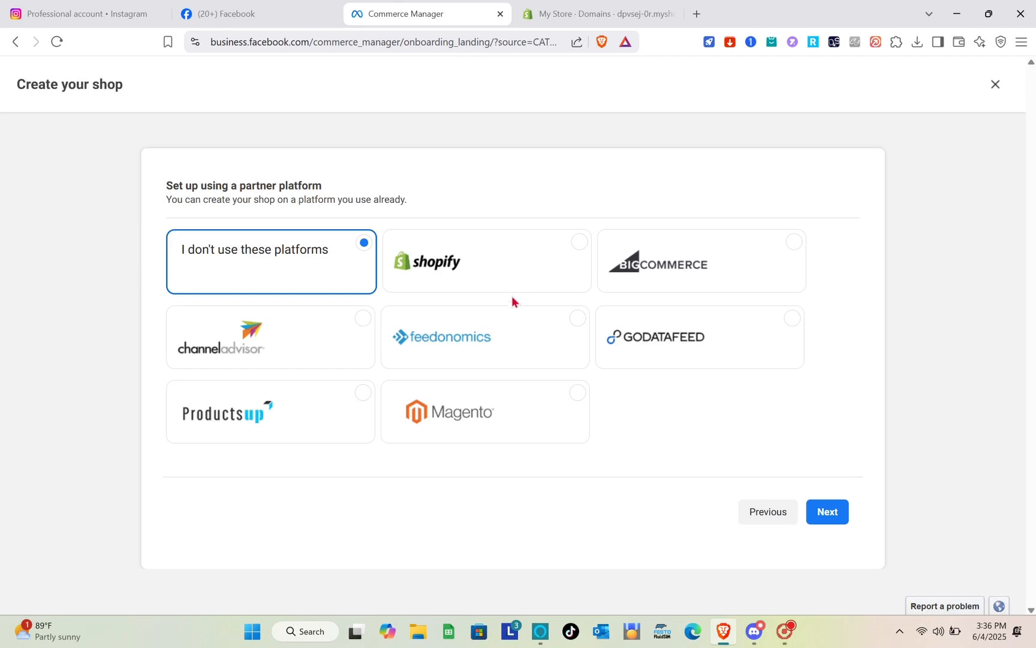
click(67, 7)
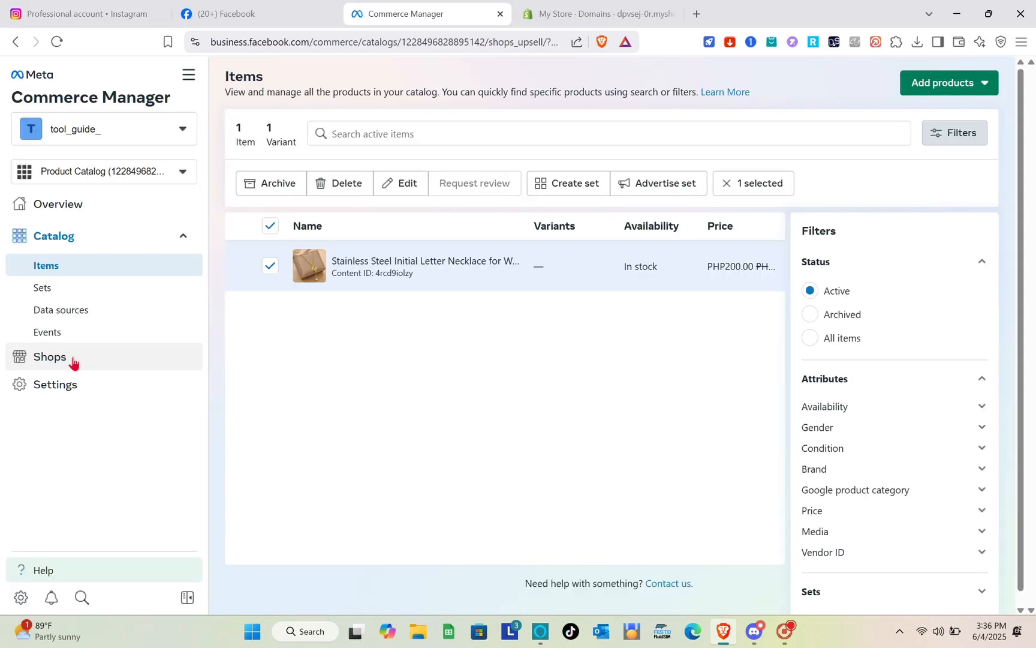
click(71, 359)
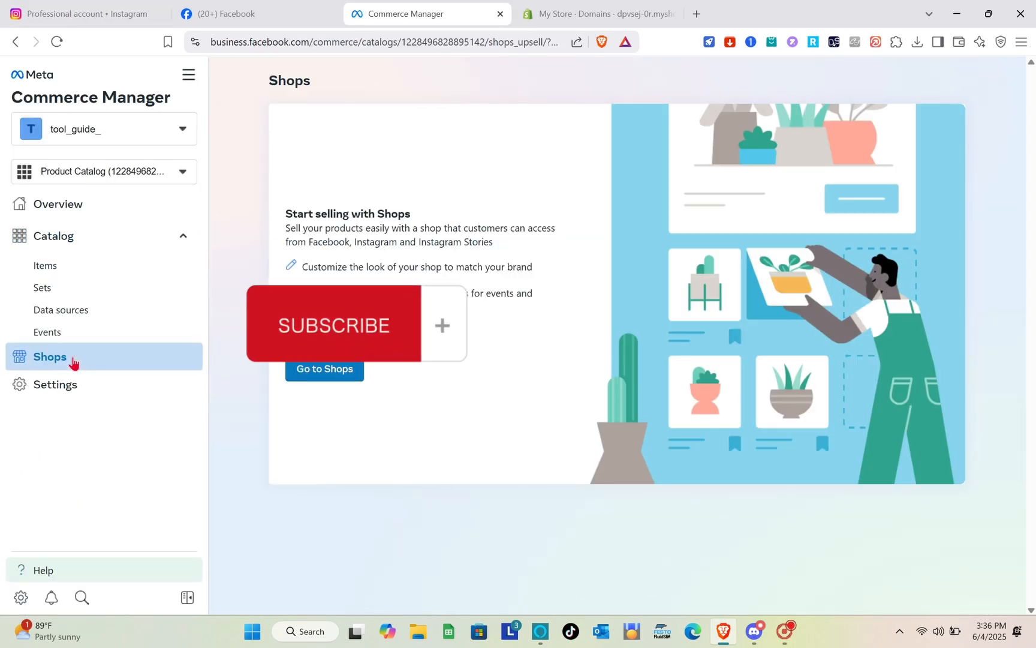